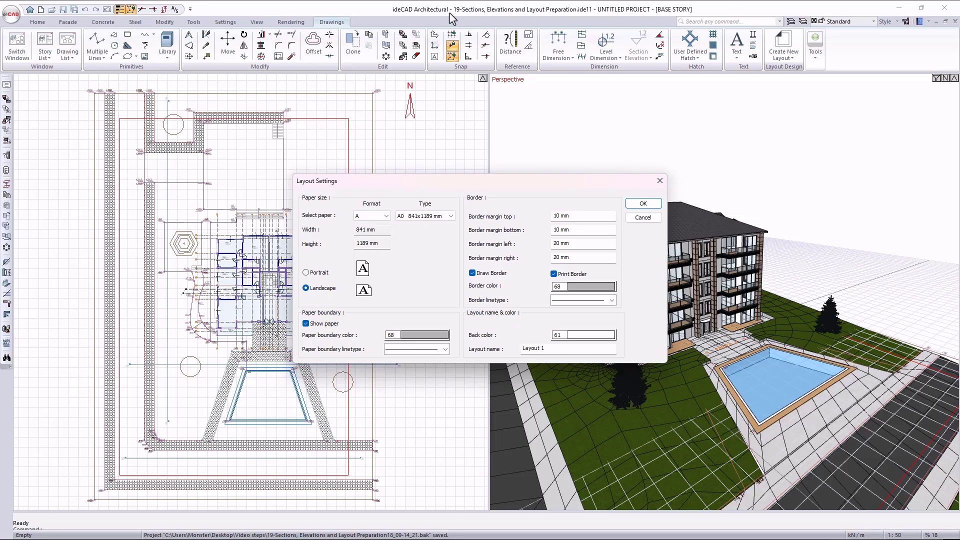
- Set the new layout's paper format to Free, make it 900 mm wide, enter a custom height and apply the settings
{"action": "left_click", "coordinate": [385, 216]}
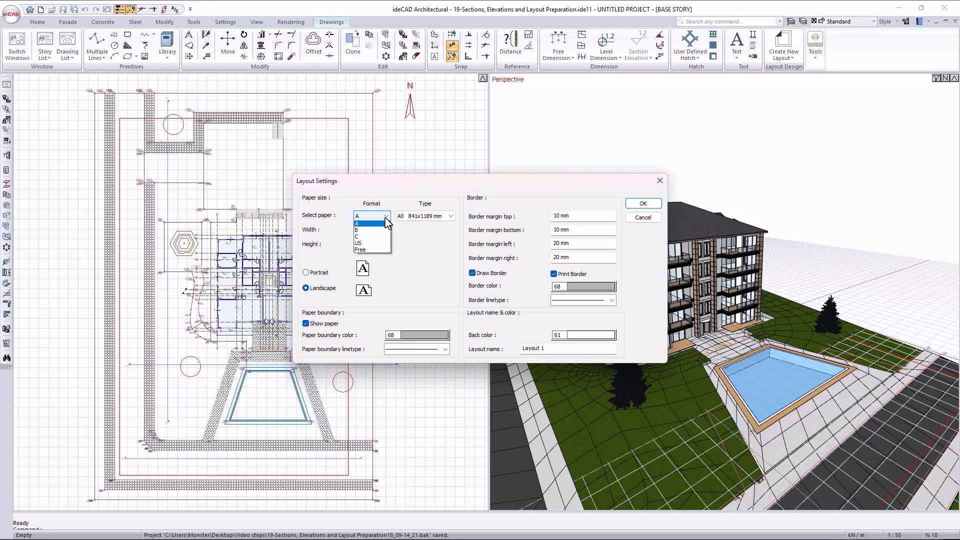
{"action": "left_click", "coordinate": [372, 251]}
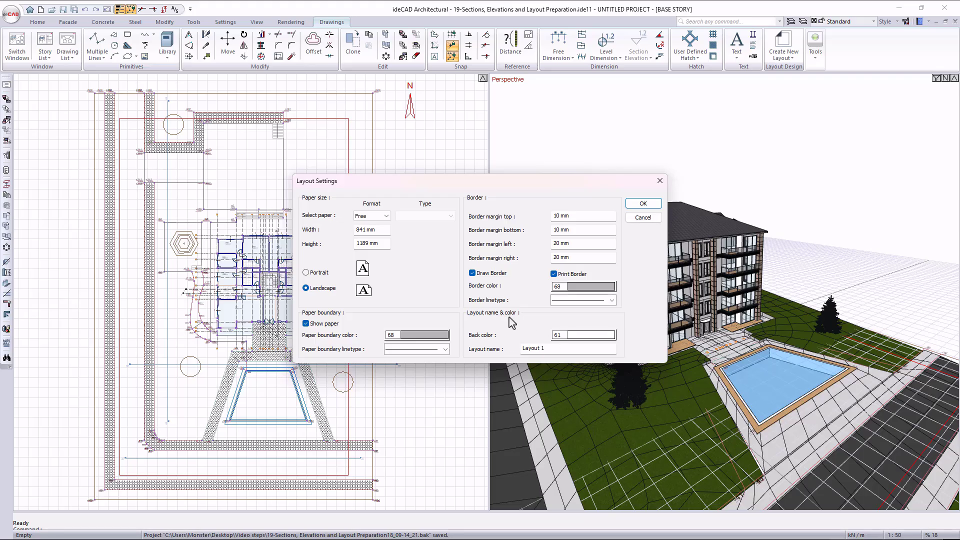
{"action": "double_click", "coordinate": [388, 230]}
{"action": "type", "text": "900"}
{"action": "key", "text": "Tab"}
{"action": "type", "text": "2"}
{"action": "left_click", "coordinate": [639, 205]}
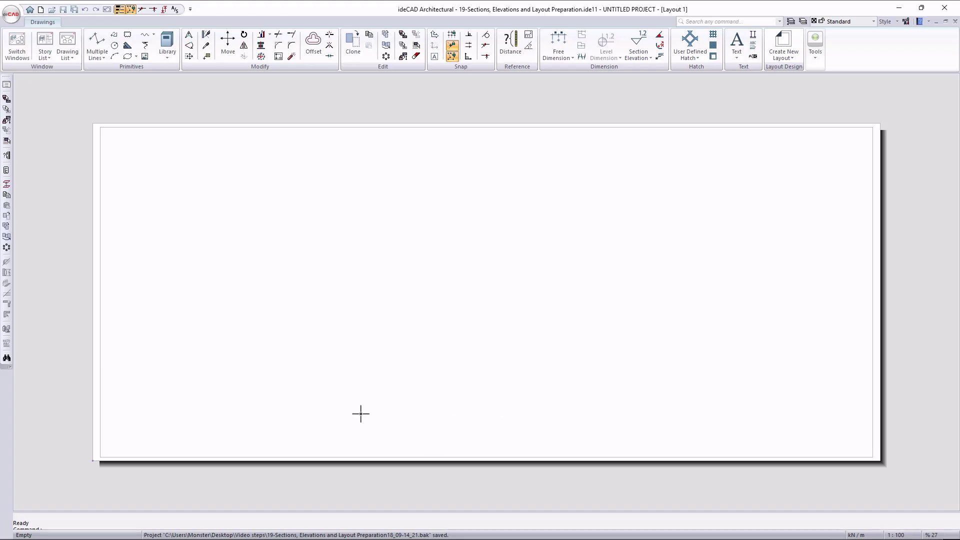
- Switch to the base story and frame the building plan, including its axes, with a new rectangular layout block
{"action": "left_click", "coordinate": [487, 529]}
{"action": "left_click", "coordinate": [497, 449]}
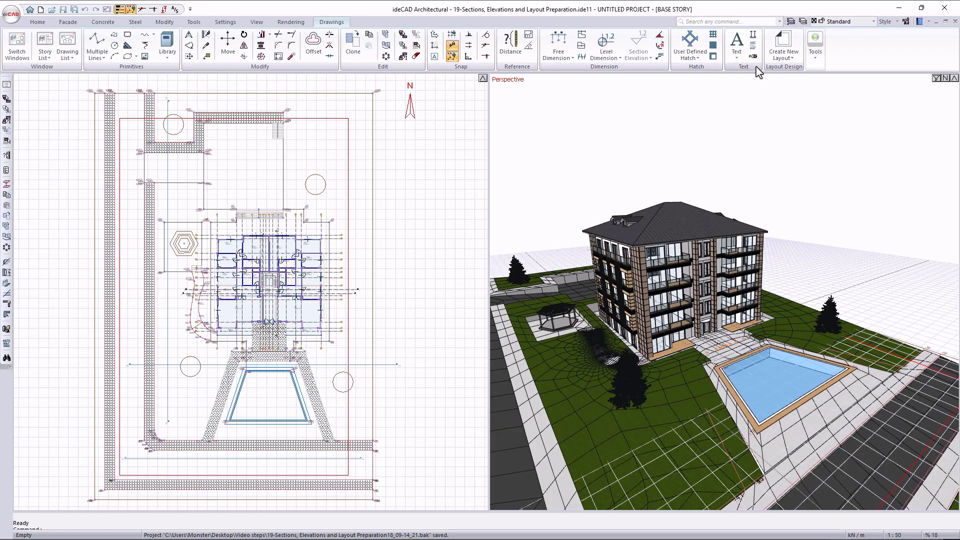
{"action": "left_click", "coordinate": [793, 59]}
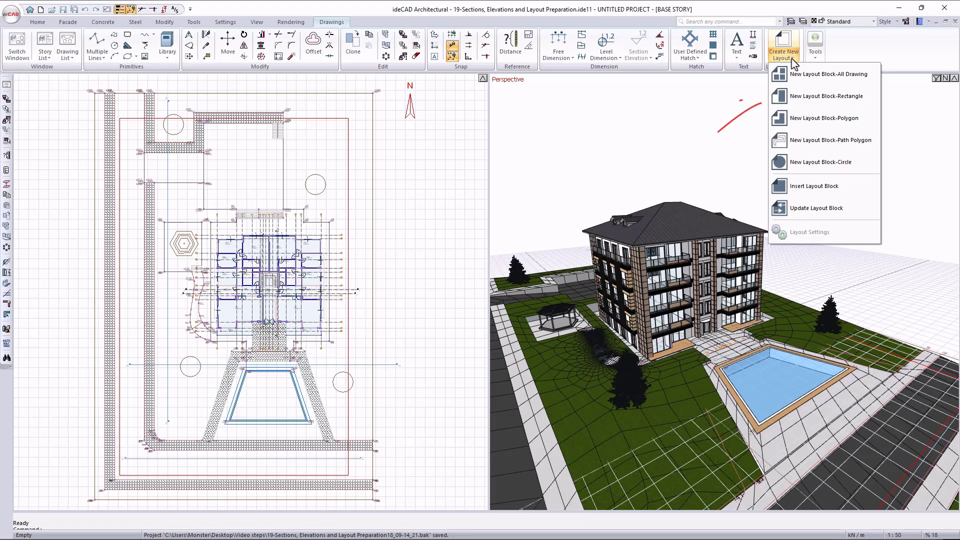
{"action": "left_click", "coordinate": [812, 96]}
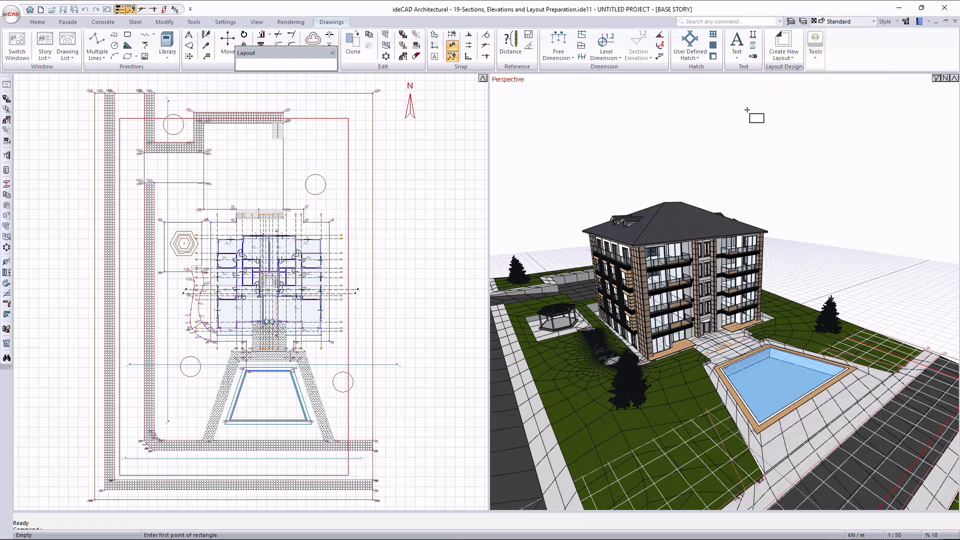
{"action": "left_click", "coordinate": [784, 50]}
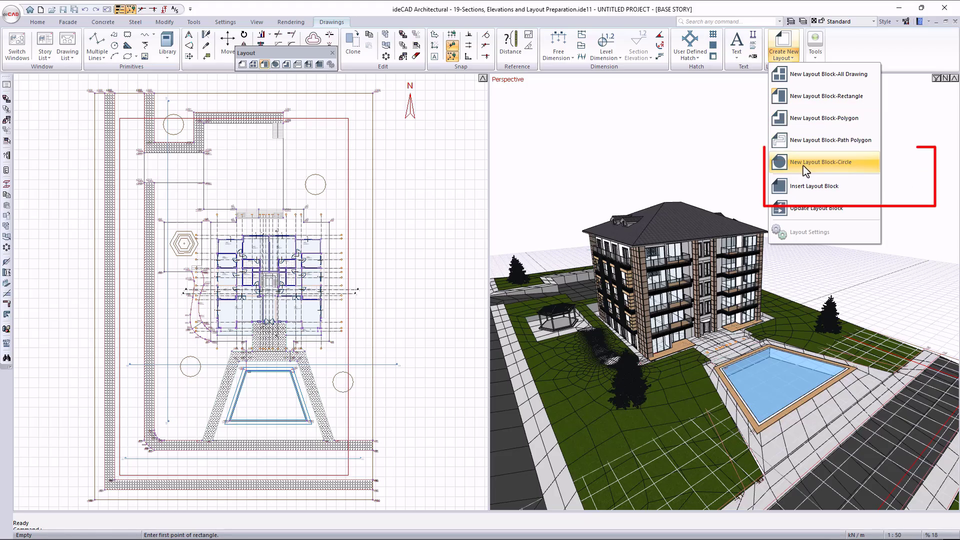
{"action": "key", "text": "Escape"}
{"action": "middle_click_drag", "start_coordinate": [358, 160], "coordinate": [342, 148]}
{"action": "scroll", "coordinate": [261, 226], "scroll_direction": "up", "scroll_amount": 5}
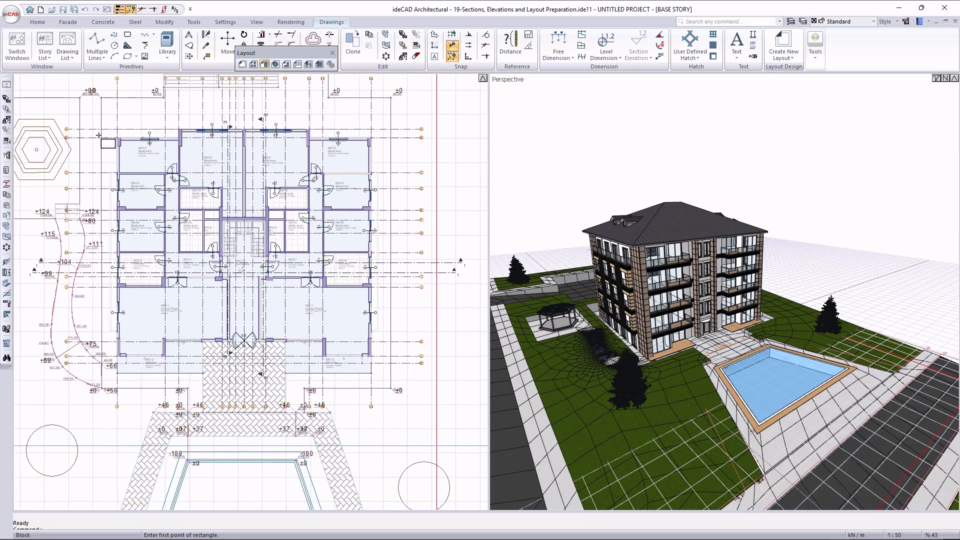
{"action": "middle_click_drag", "start_coordinate": [95, 121], "coordinate": [114, 157]}
{"action": "key", "text": "Escape"}
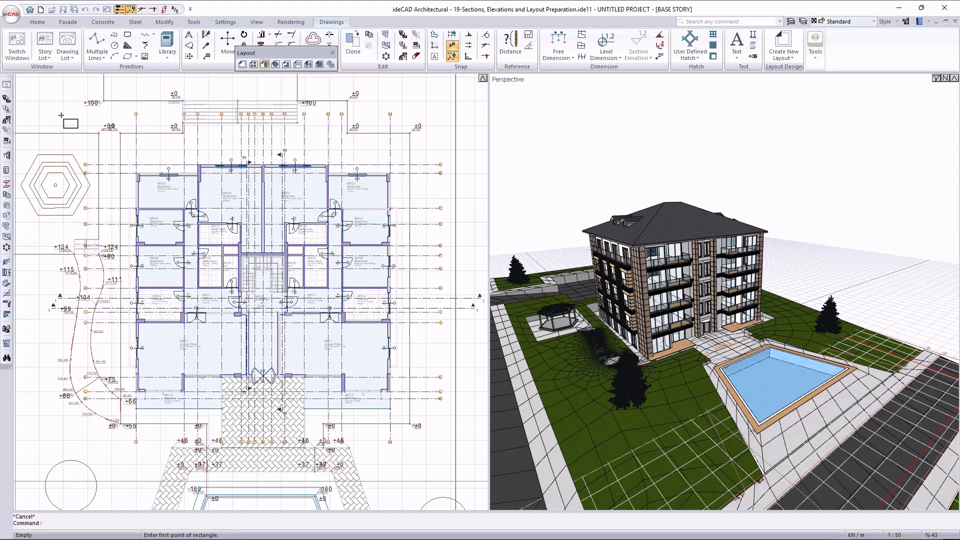
{"action": "left_click", "coordinate": [43, 108]}
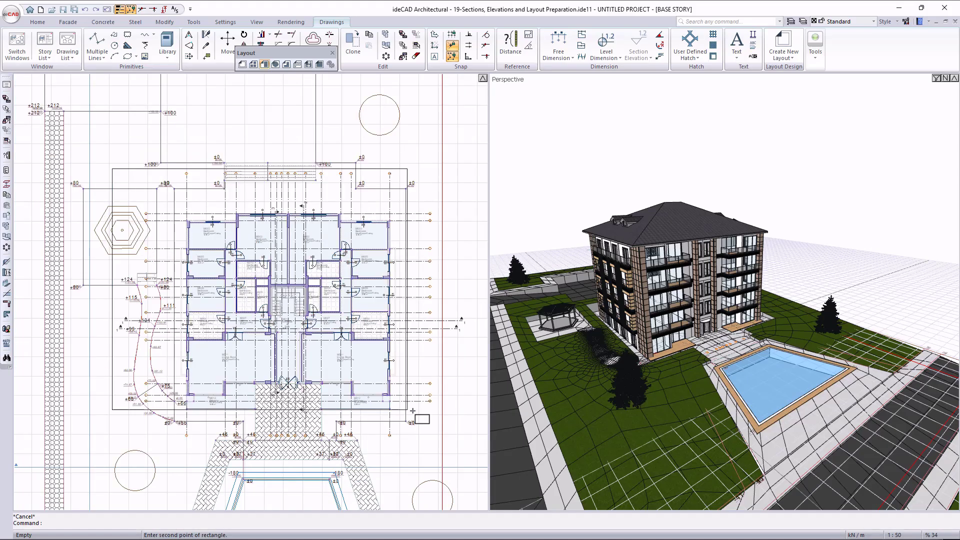
{"action": "scroll", "coordinate": [369, 373], "scroll_direction": "down", "scroll_amount": 2}
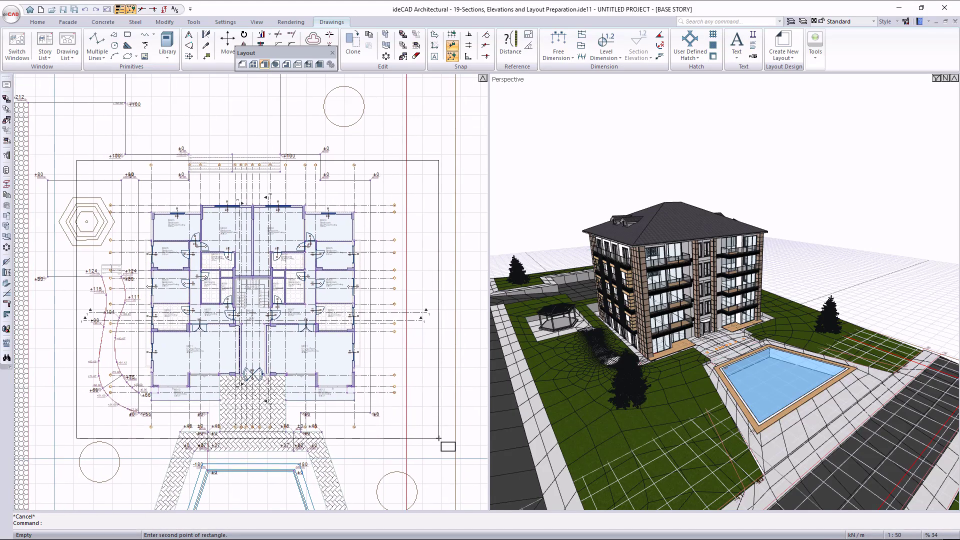
{"action": "left_click", "coordinate": [438, 438]}
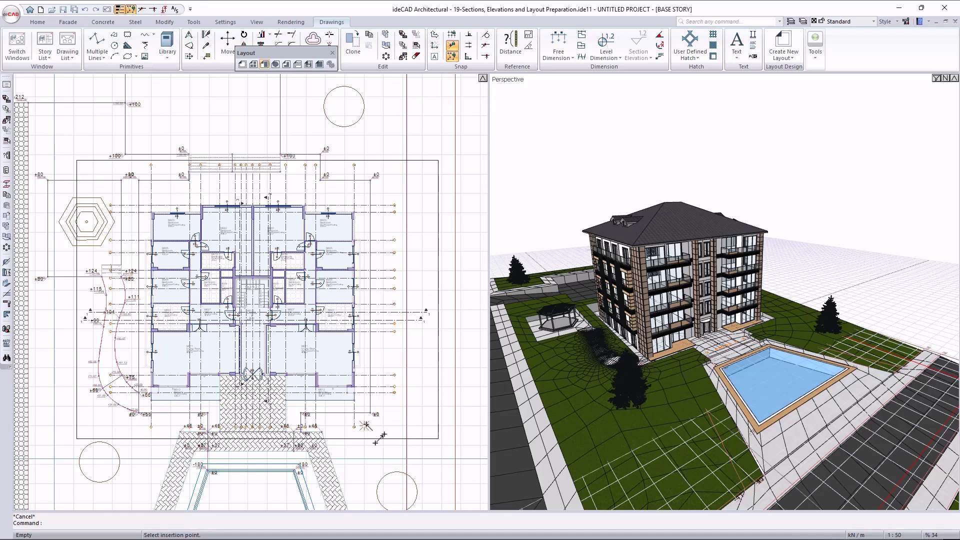
- Place the block's insertion point on the outer corner of the column at bedroom M003 and save it as "Base story" at 1/50
{"action": "scroll", "coordinate": [147, 234], "scroll_direction": "up", "scroll_amount": 10}
{"action": "scroll", "coordinate": [146, 235], "scroll_direction": "up", "scroll_amount": 8}
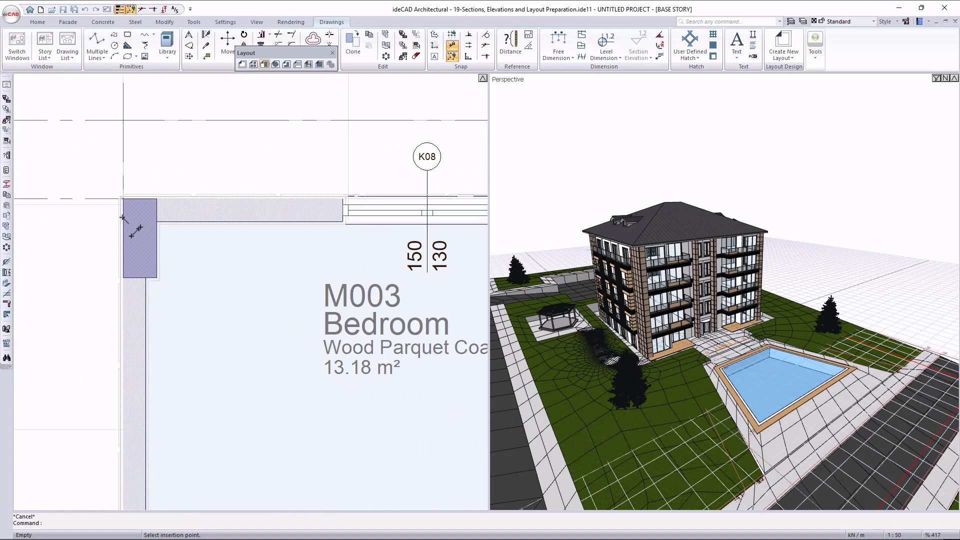
{"action": "left_click", "coordinate": [124, 201]}
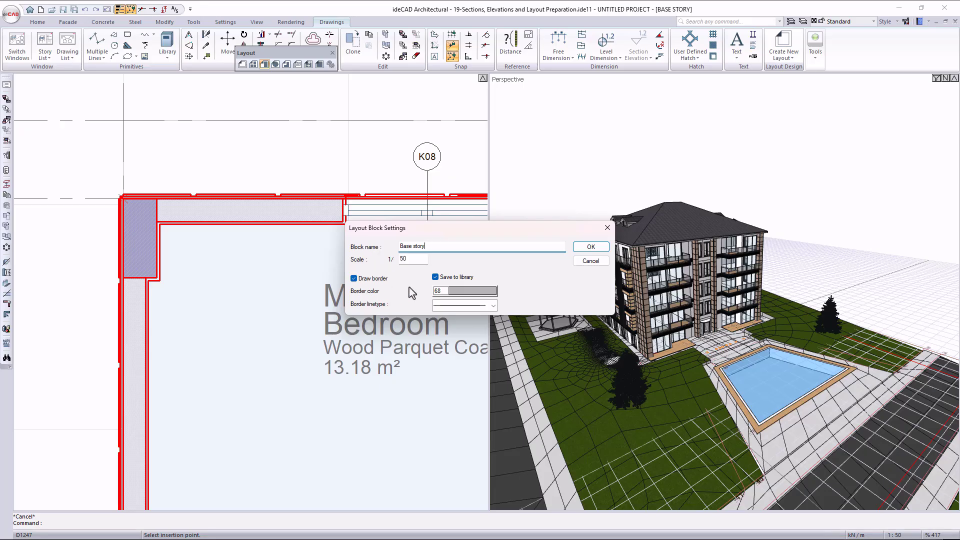
{"action": "left_click", "coordinate": [596, 245]}
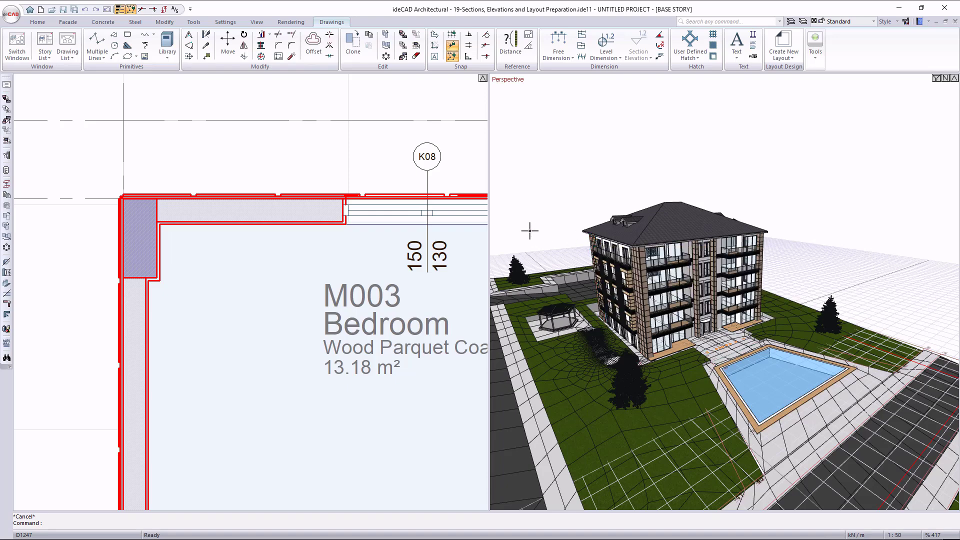
- Switch to STORY 1 and frame the whole floor plan with a new rectangular layout block
{"action": "middle_click", "coordinate": [332, 155]}
{"action": "middle_click", "coordinate": [331, 155]}
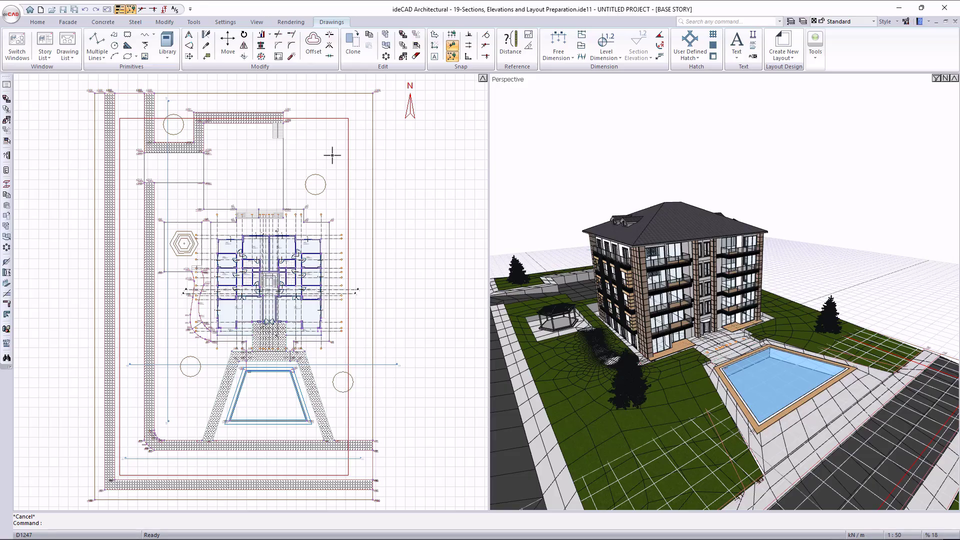
{"action": "right_click", "coordinate": [494, 534]}
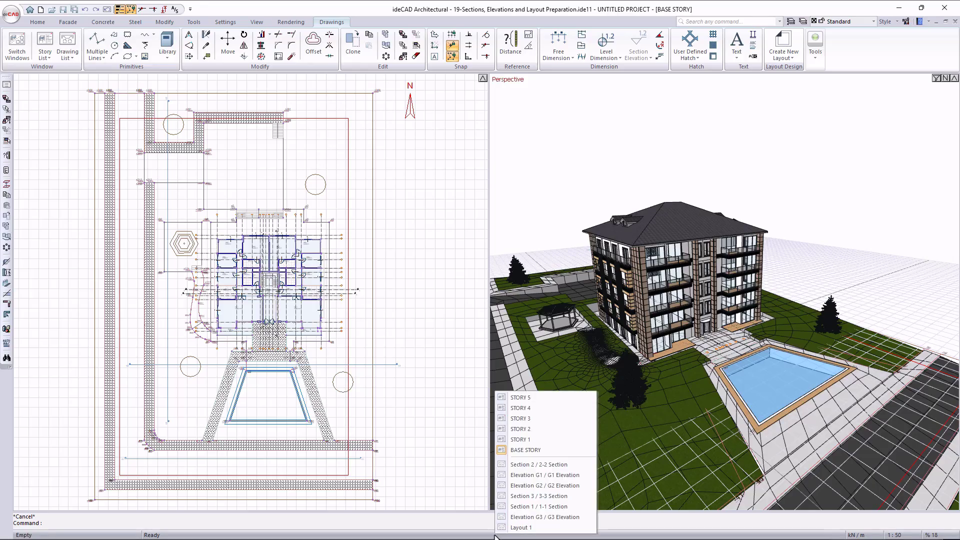
{"action": "left_click", "coordinate": [519, 439]}
{"action": "scroll", "coordinate": [277, 223], "scroll_direction": "up", "scroll_amount": 5}
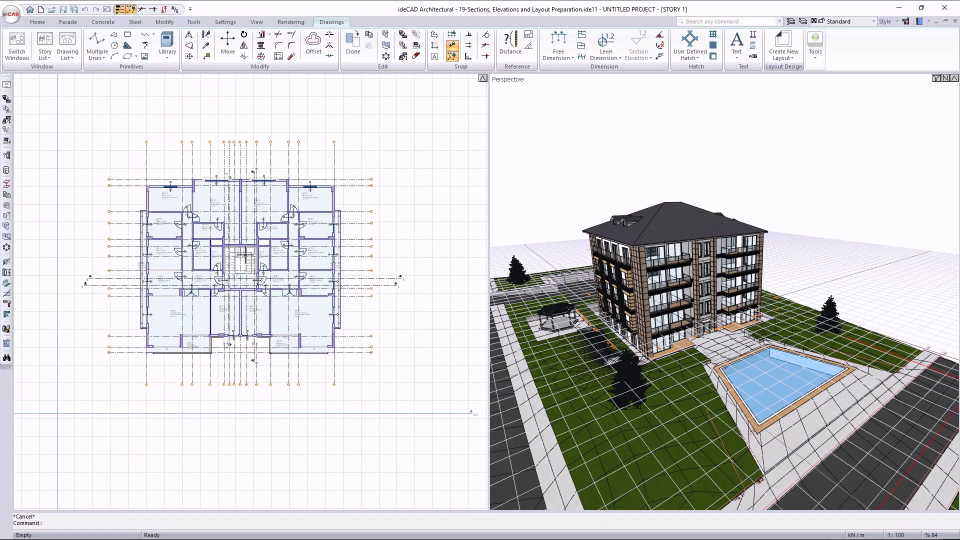
{"action": "scroll", "coordinate": [278, 223], "scroll_direction": "down", "scroll_amount": 1}
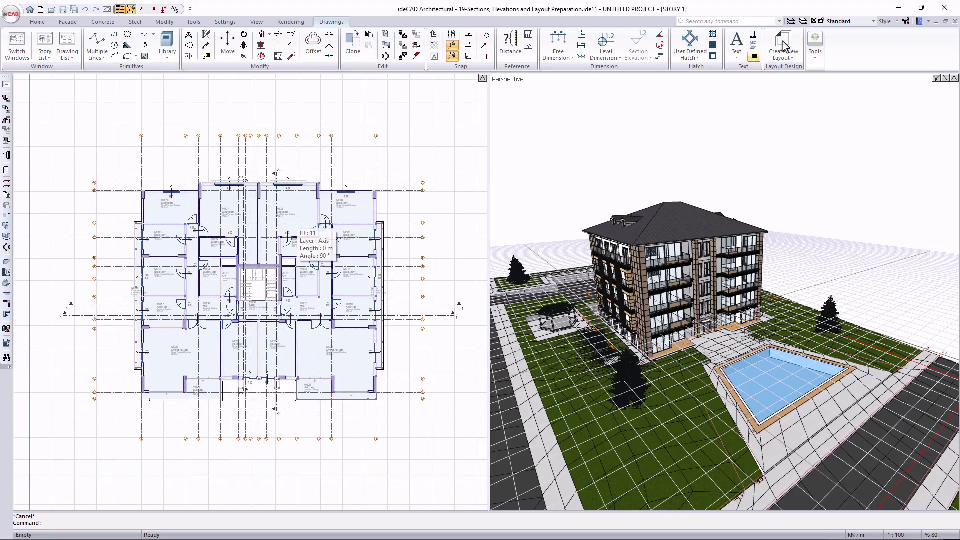
{"action": "left_click", "coordinate": [799, 52]}
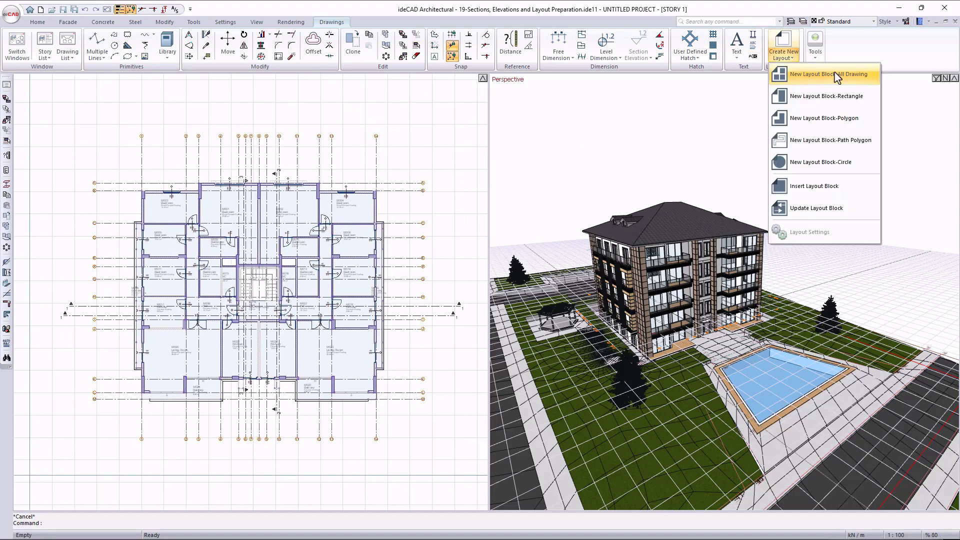
{"action": "left_click", "coordinate": [841, 97]}
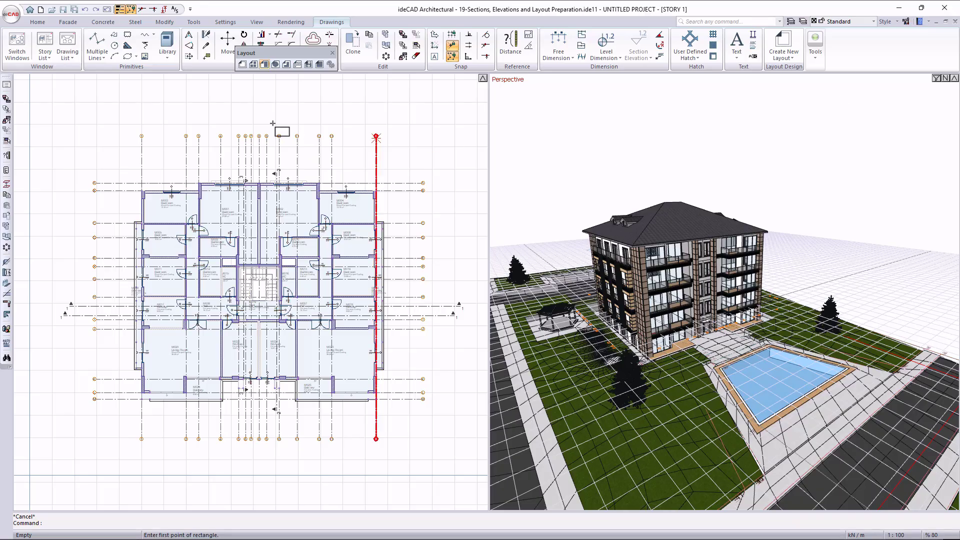
{"action": "left_click", "coordinate": [52, 124]}
{"action": "left_click", "coordinate": [477, 463]}
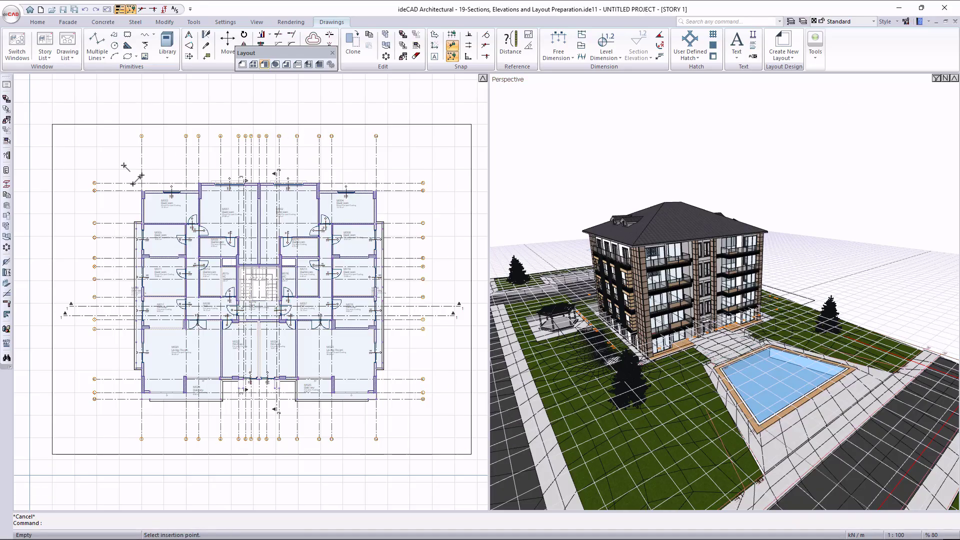
- Use the outer corner of the column at bedroom M003 as insertion point and save the block as "Story 1" at scale 1/50
{"action": "scroll", "coordinate": [139, 181], "scroll_direction": "up", "scroll_amount": 5}
{"action": "scroll", "coordinate": [171, 205], "scroll_direction": "up", "scroll_amount": 12}
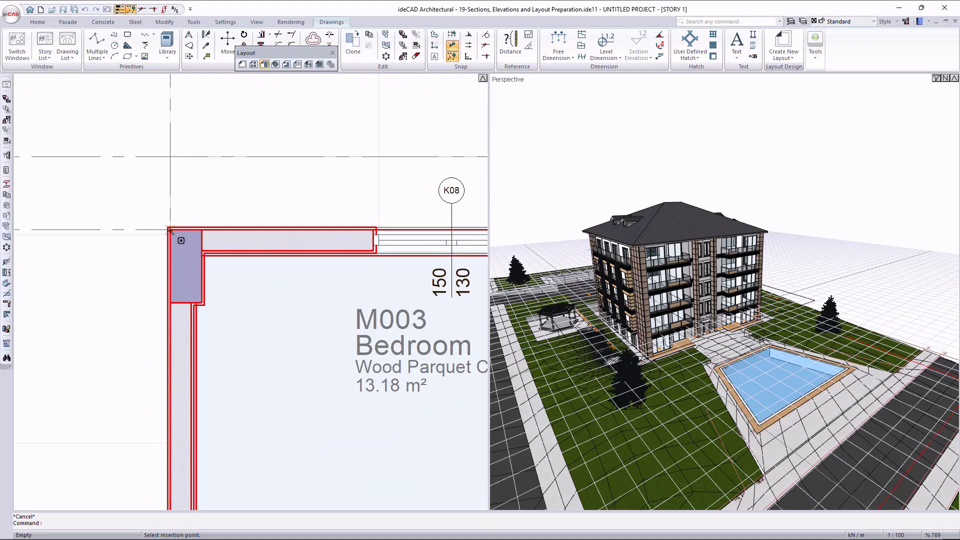
{"action": "left_click", "coordinate": [170, 222]}
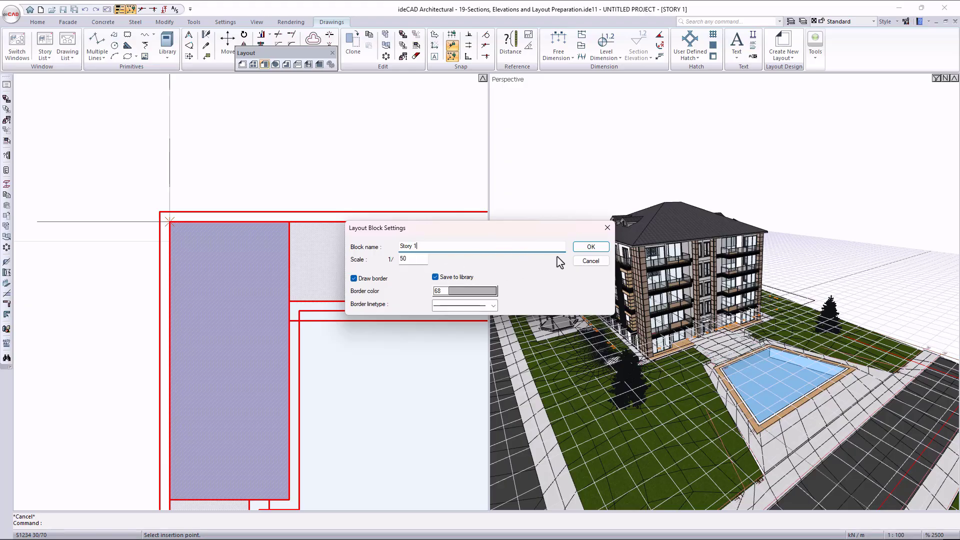
{"action": "type", "text": "Story 1"}
{"action": "left_click", "coordinate": [591, 247]}
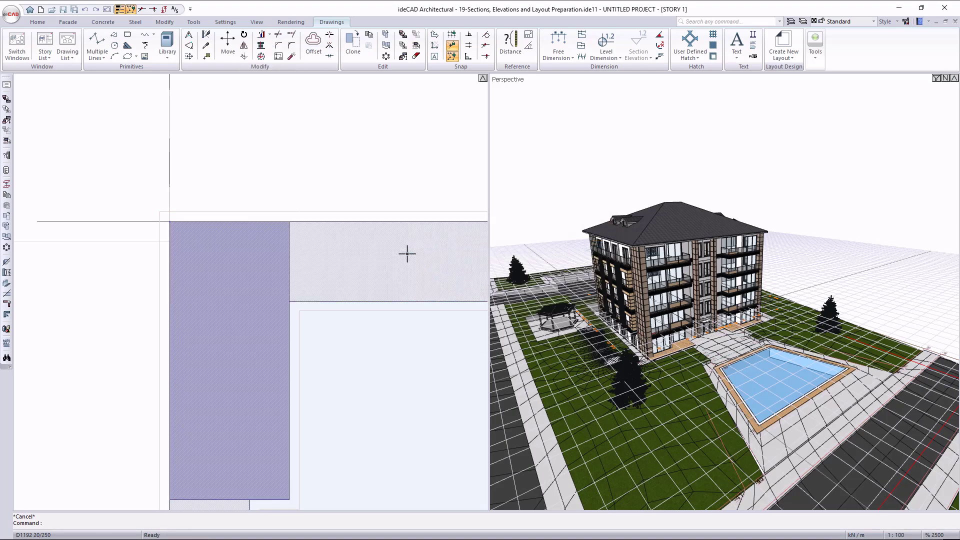
- Switch to the 1-1 Section drawing and frame it, including its title, with a new rectangular layout block
{"action": "left_click", "coordinate": [468, 537]}
{"action": "left_click", "coordinate": [490, 517]}
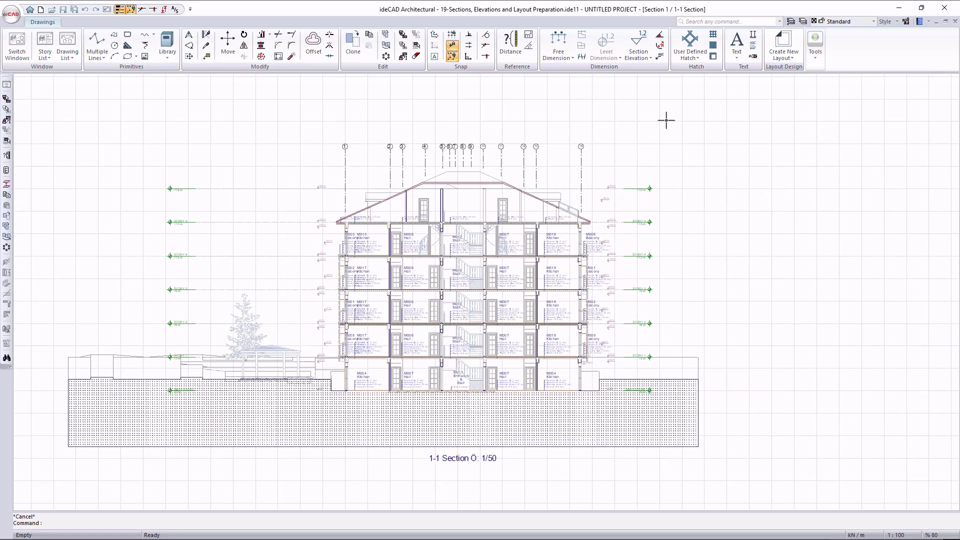
{"action": "left_click", "coordinate": [783, 50]}
{"action": "left_click", "coordinate": [808, 96]}
{"action": "left_click", "coordinate": [53, 121]}
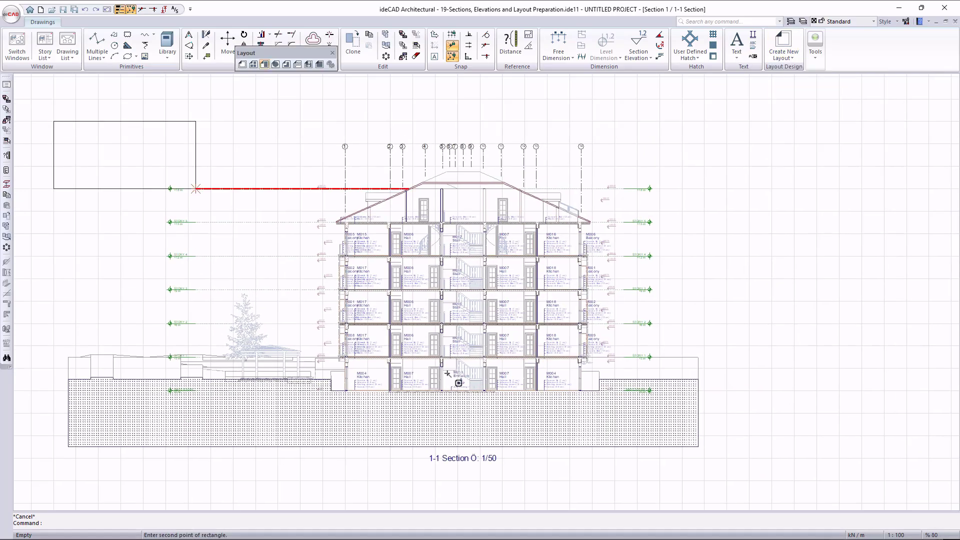
{"action": "left_click", "coordinate": [727, 481]}
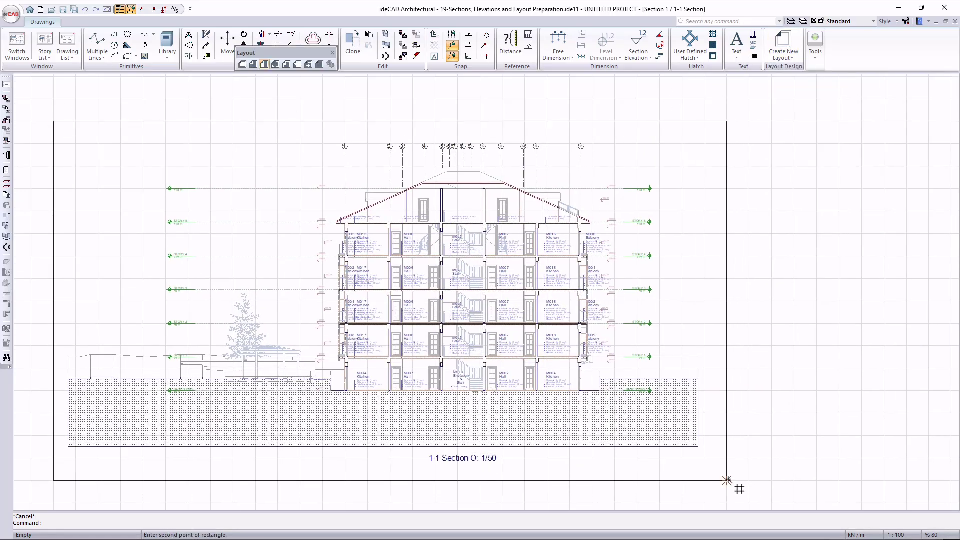
- Set the section block's insertion point at the left end of the roof ridge and save it as "Section 1" at scale 1/50
{"action": "left_click", "coordinate": [448, 171]}
{"action": "type", "text": "Section 1"}
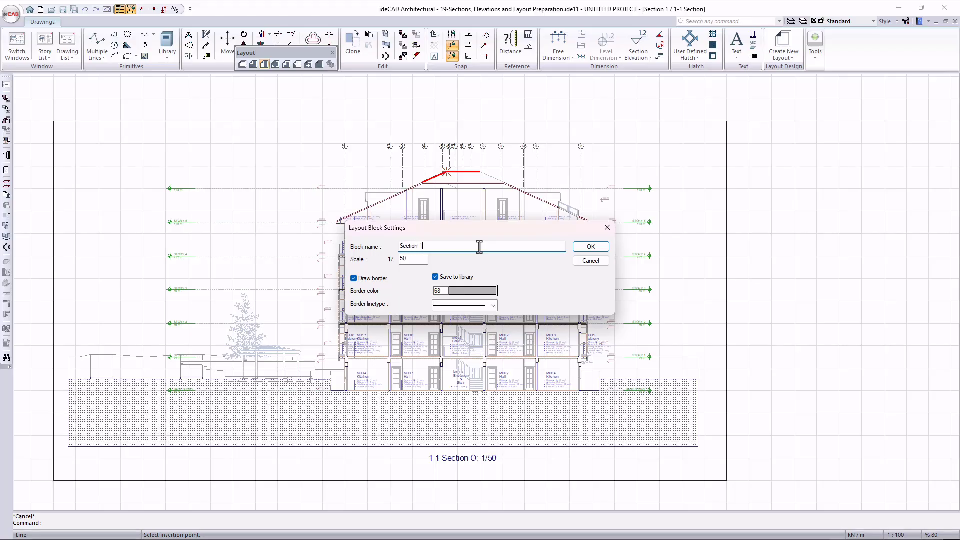
{"action": "left_click", "coordinate": [593, 250]}
- Switch to the G1 Elevation drawing and frame it, including its title, with a new rectangular layout block
{"action": "right_click", "coordinate": [482, 534]}
{"action": "left_click", "coordinate": [508, 479]}
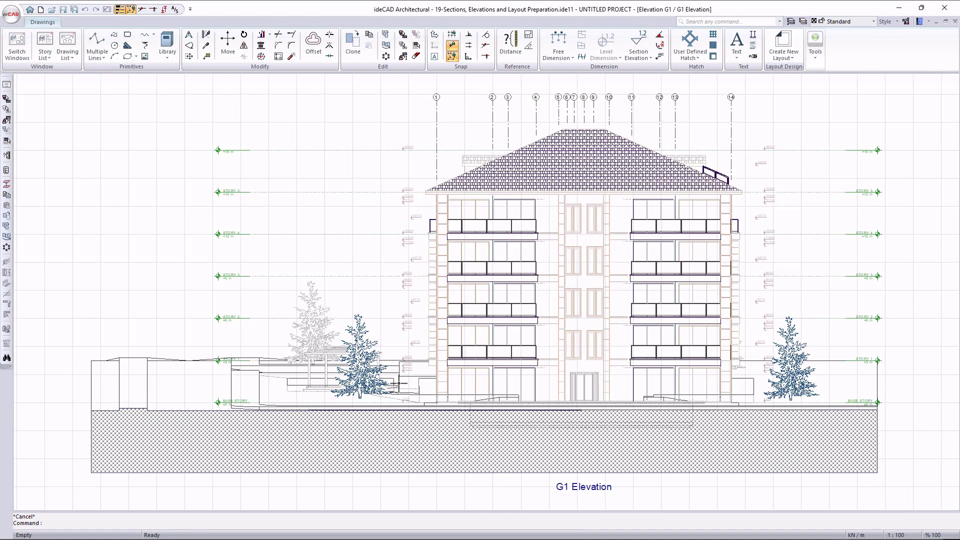
{"action": "left_click", "coordinate": [796, 57]}
{"action": "left_click", "coordinate": [809, 97]}
{"action": "scroll", "coordinate": [449, 253], "scroll_direction": "down", "scroll_amount": 2}
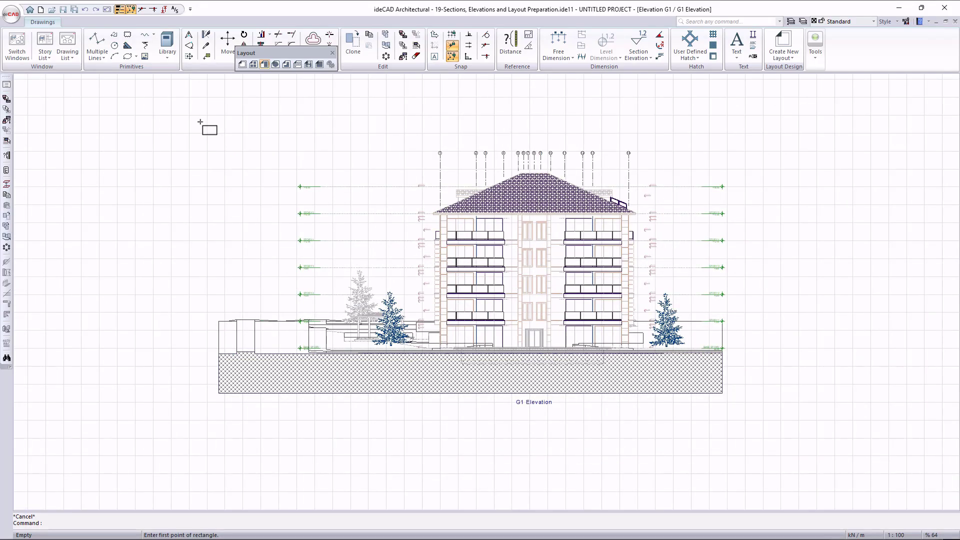
{"action": "left_click", "coordinate": [189, 133]}
{"action": "left_click", "coordinate": [764, 420]}
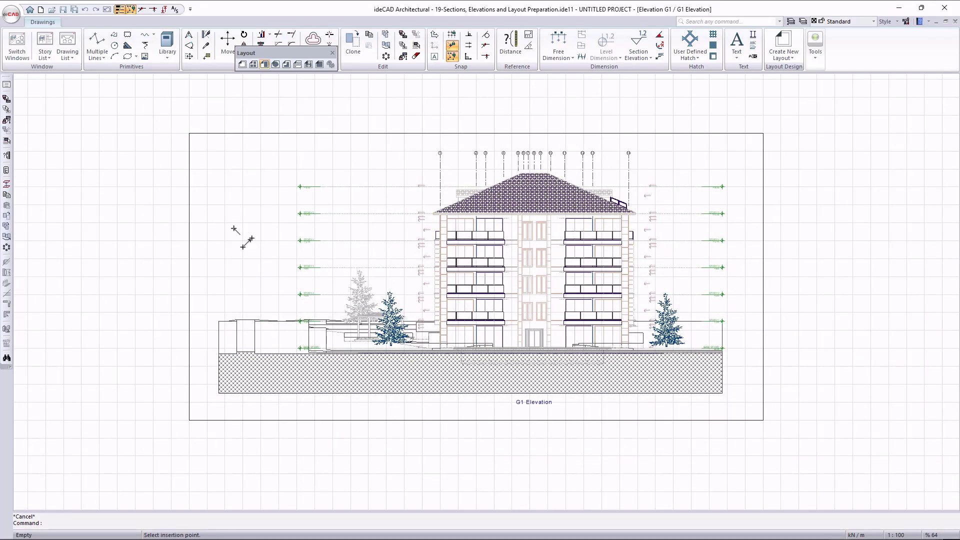
- Set the elevation block's insertion point at the left end of the roof ridge, name the block and save it at scale 1/50
{"action": "left_click", "coordinate": [532, 175]}
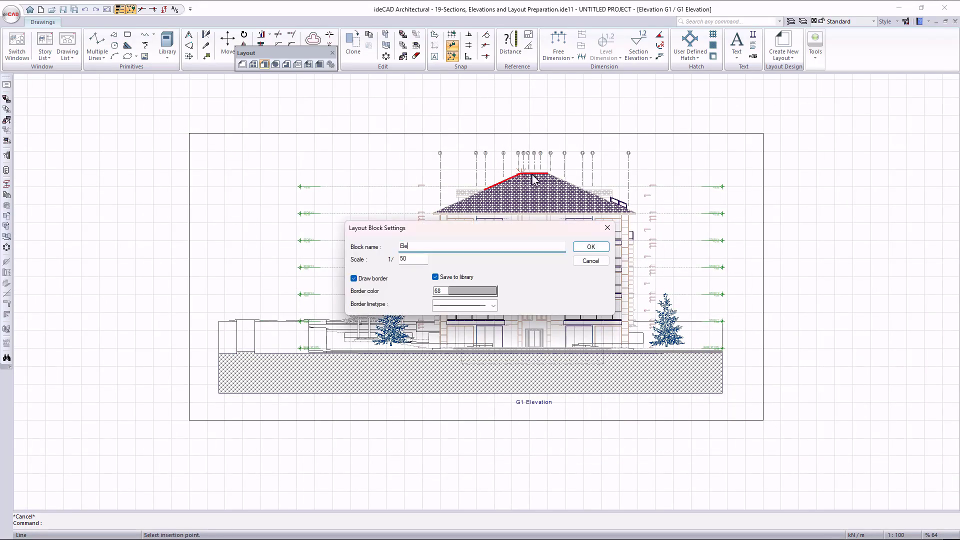
{"action": "left_click", "coordinate": [591, 247]}
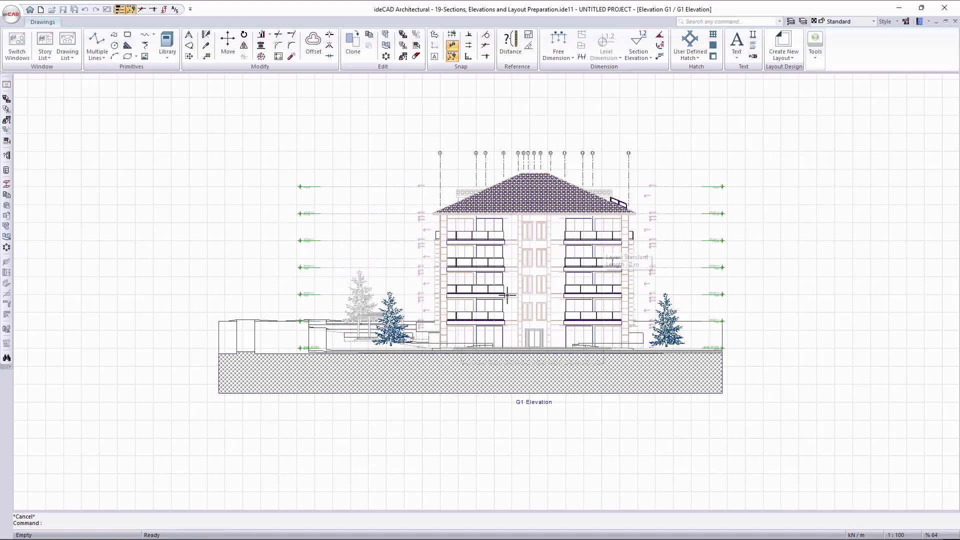
- Switch to Layout 1 and insert the "Base story" layout block at the left end of the sheet
{"action": "left_click", "coordinate": [543, 533]}
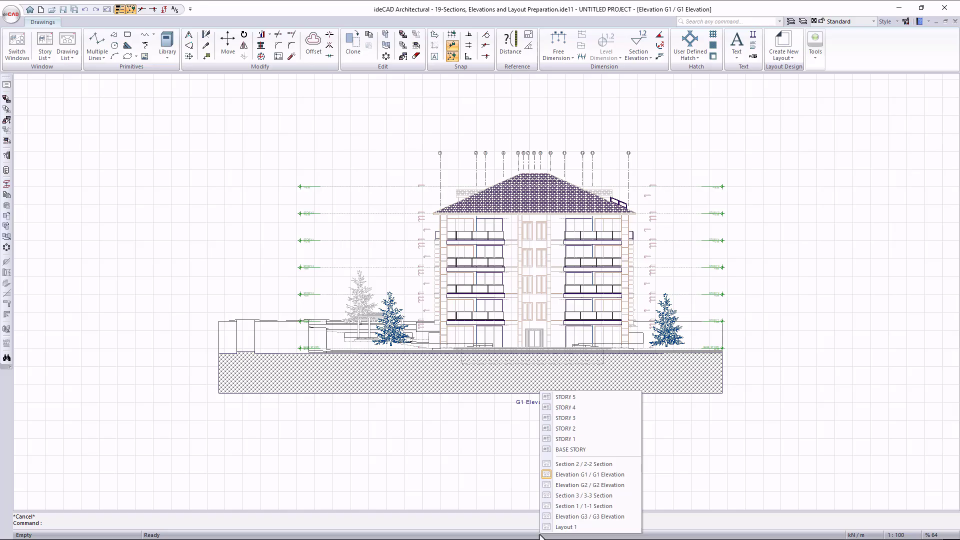
{"action": "left_click", "coordinate": [564, 528]}
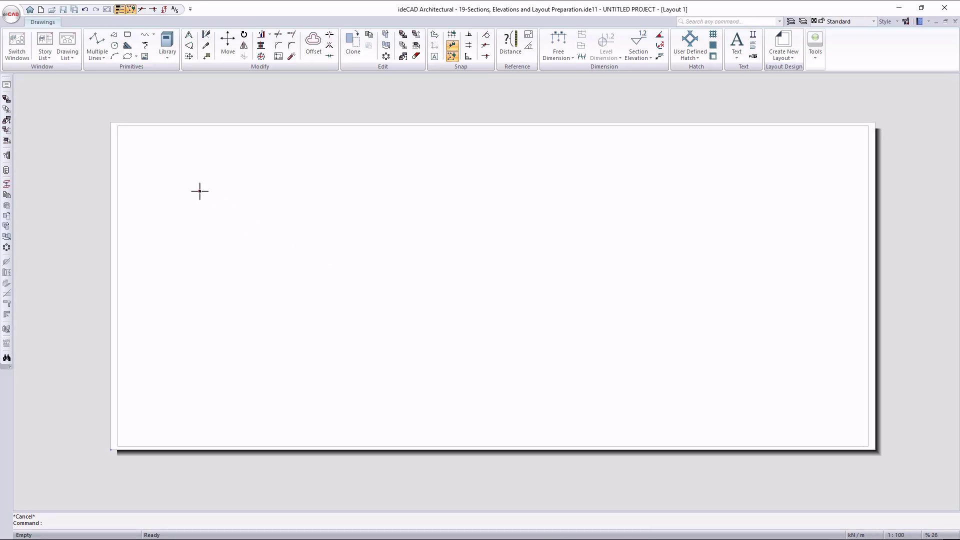
{"action": "right_click", "coordinate": [199, 191]}
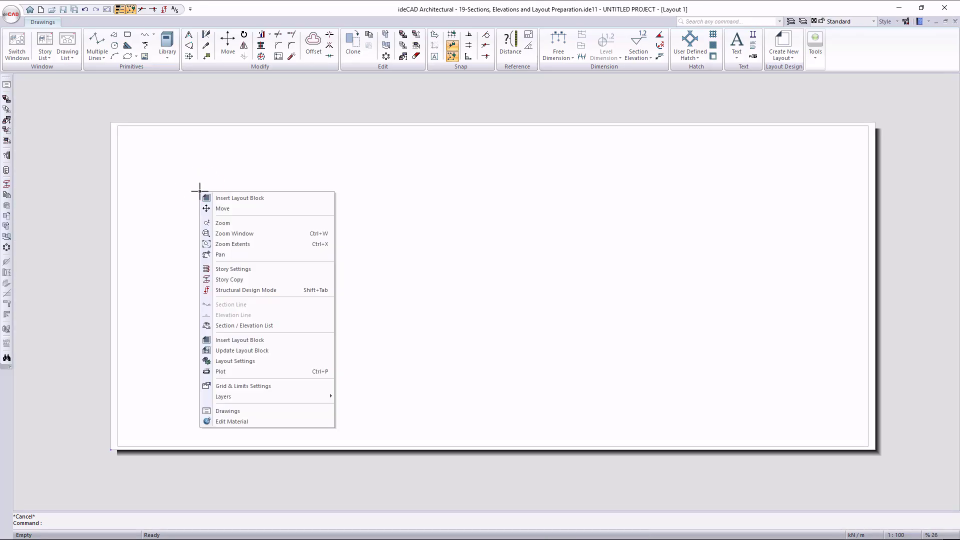
{"action": "left_click", "coordinate": [278, 343]}
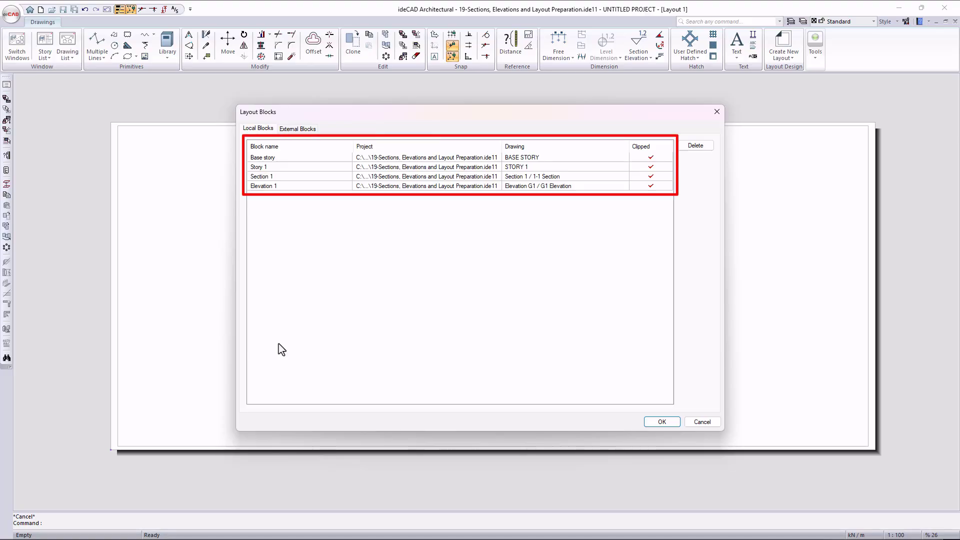
{"action": "left_click", "coordinate": [272, 161]}
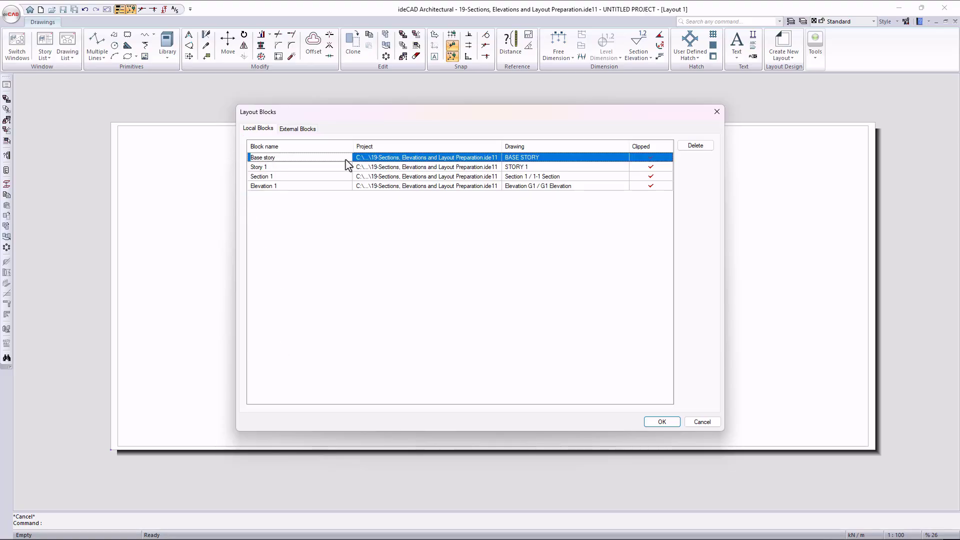
{"action": "left_click", "coordinate": [665, 425]}
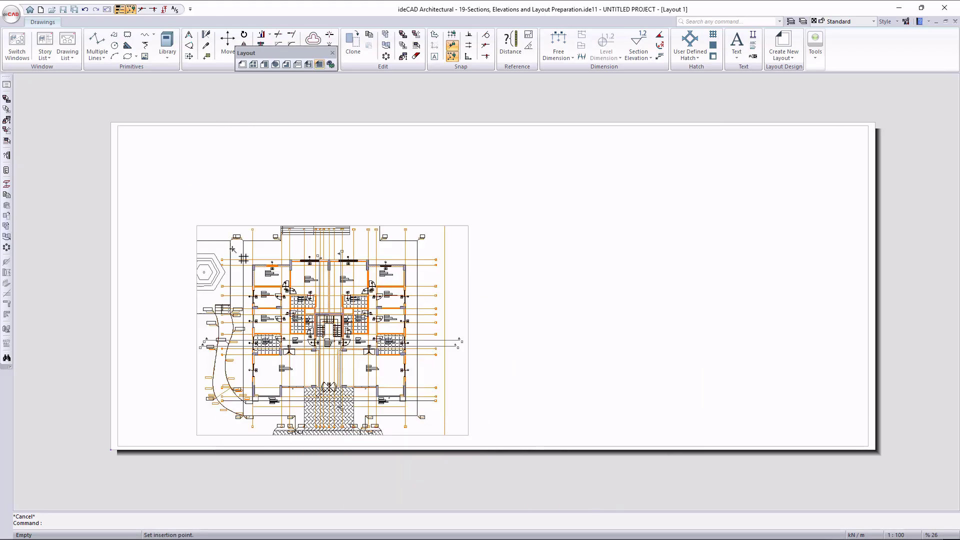
- Insert the "Story 1" layout block on the sheet to the right of the base story plan
{"action": "right_click", "coordinate": [484, 233]}
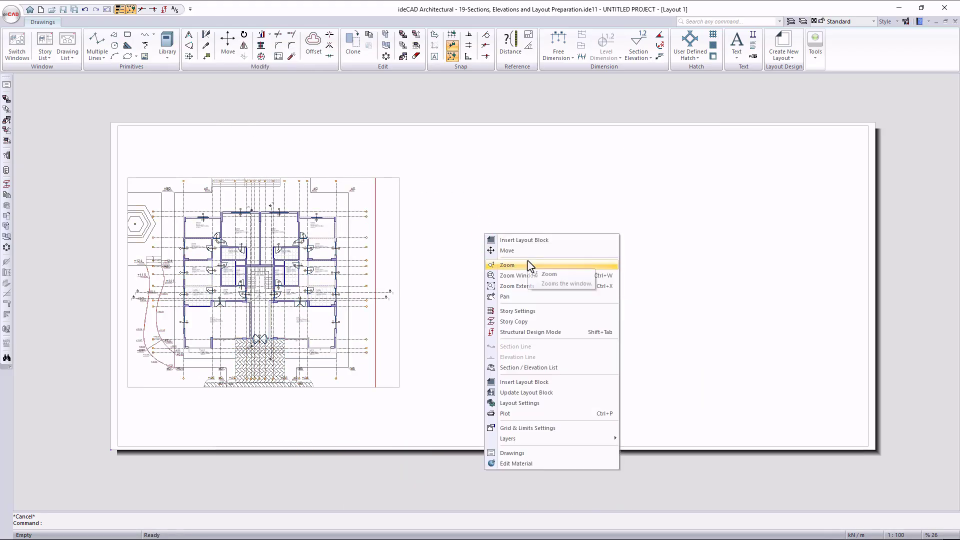
{"action": "left_click", "coordinate": [566, 381]}
{"action": "left_click", "coordinate": [277, 169]}
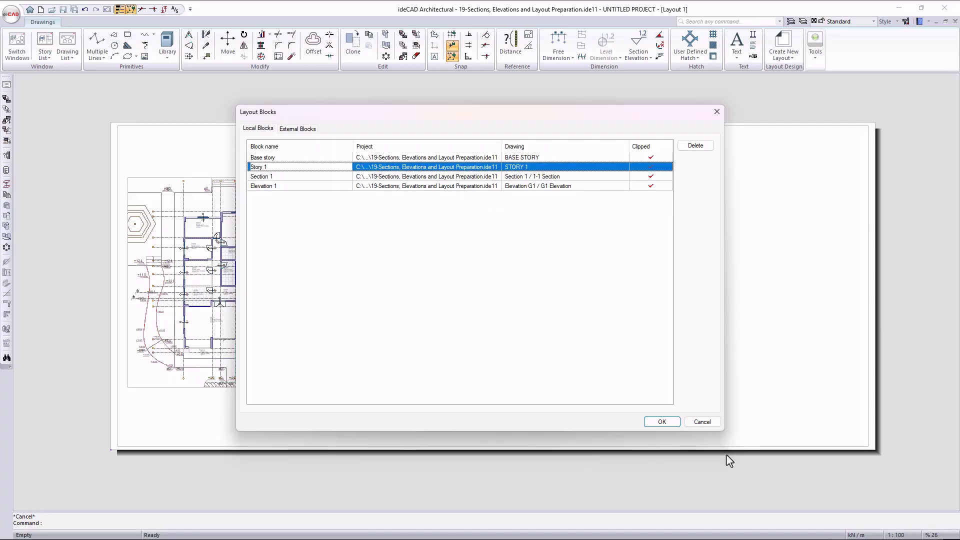
{"action": "left_click", "coordinate": [662, 422]}
{"action": "left_click", "coordinate": [536, 238]}
- Insert the "Section 1" layout block to the right of the Story 1 plan
{"action": "middle_click_drag", "start_coordinate": [732, 274], "coordinate": [569, 269]}
{"action": "right_click", "coordinate": [574, 253]}
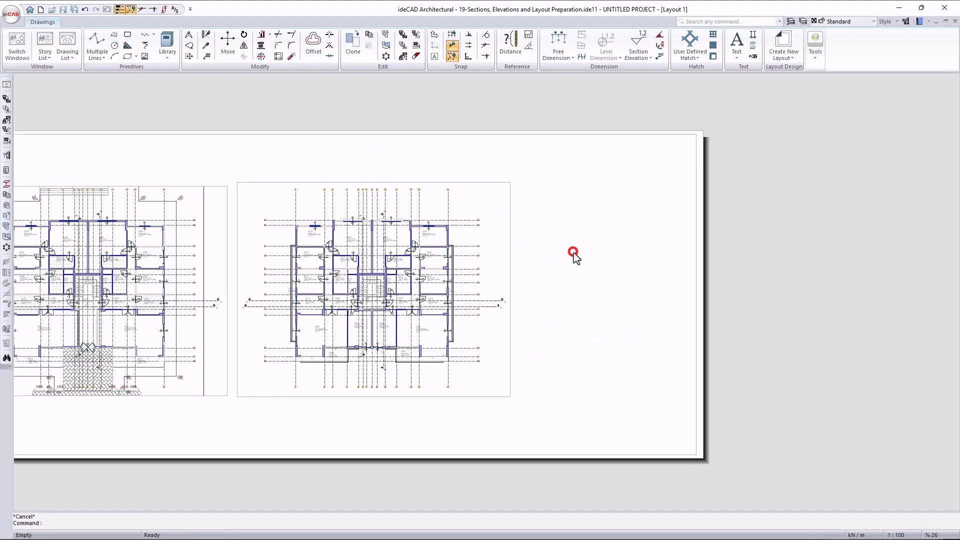
{"action": "left_click", "coordinate": [613, 399]}
{"action": "left_click", "coordinate": [270, 177]}
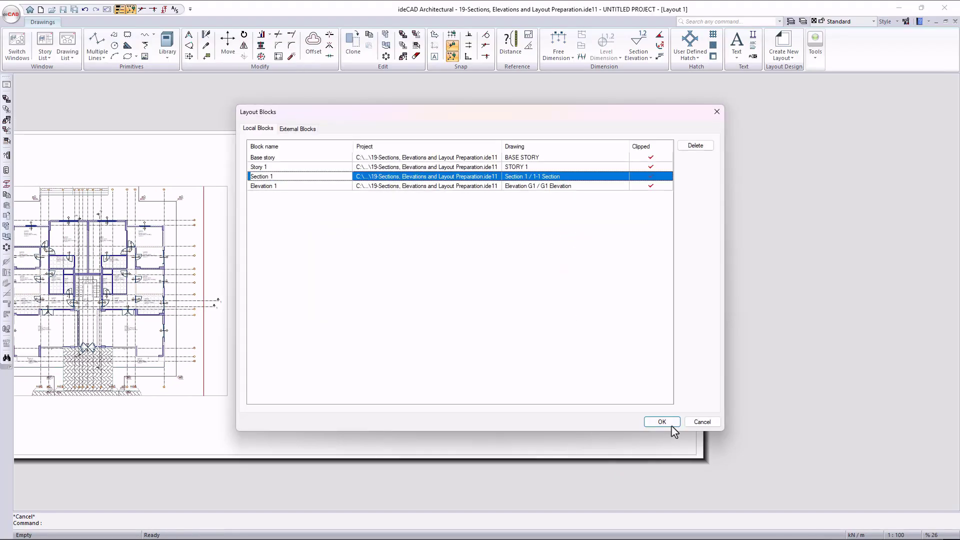
{"action": "left_click", "coordinate": [661, 422]}
{"action": "left_click", "coordinate": [777, 211]}
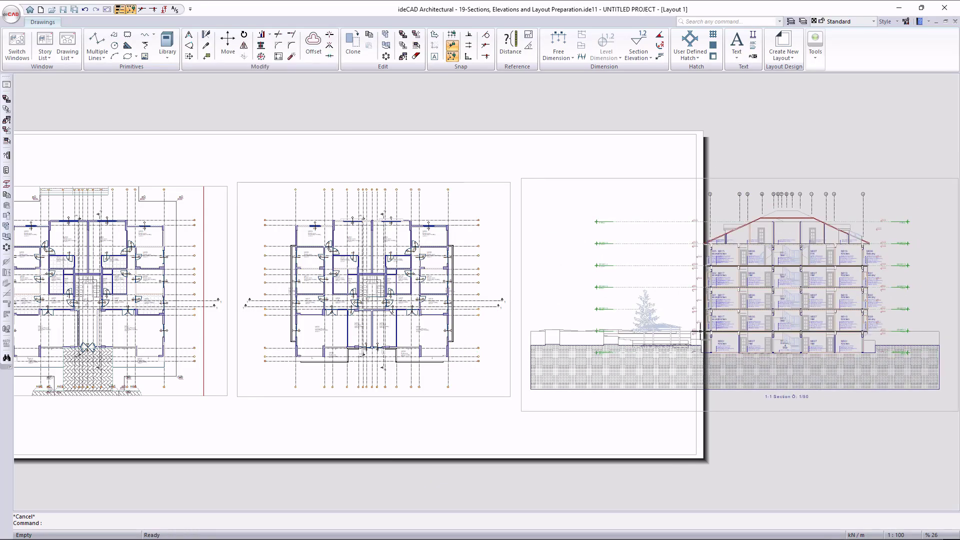
- Set the layout's free paper size to width 60 cm and height 400 cm, and disable drawing and printing of the border
{"action": "right_click", "coordinate": [490, 157]}
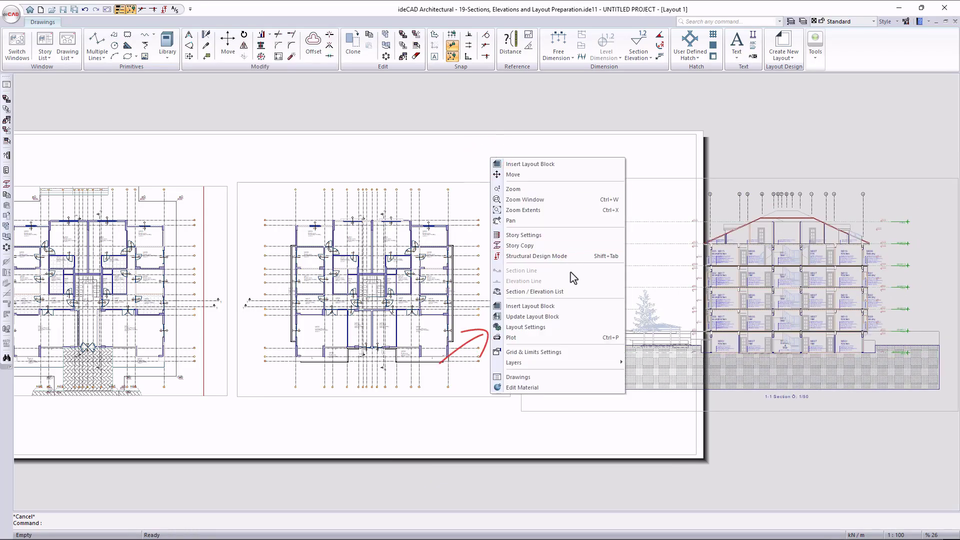
{"action": "left_click", "coordinate": [564, 329]}
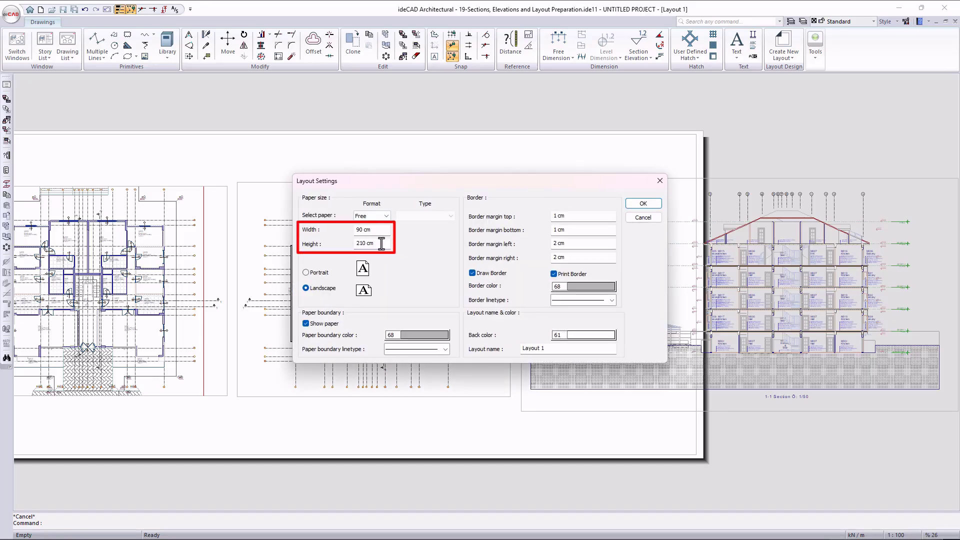
{"action": "left_click_drag", "start_coordinate": [382, 243], "coordinate": [328, 229]}
{"action": "key", "text": "shift+Tab"}
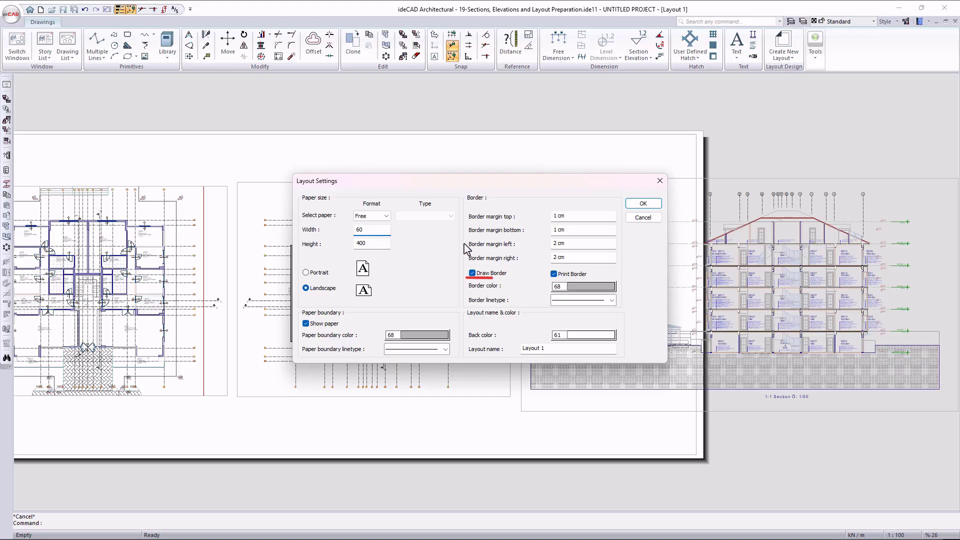
{"action": "left_click", "coordinate": [495, 274]}
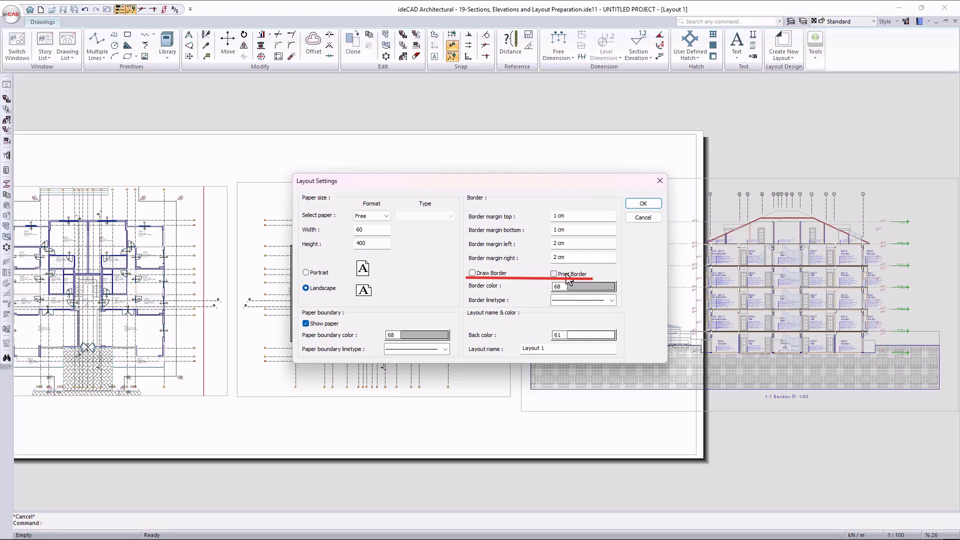
{"action": "left_click", "coordinate": [643, 205]}
- Move the base story block down so it fits fully on the resized sheet at its left end
{"action": "scroll", "coordinate": [665, 218], "scroll_direction": "down", "scroll_amount": 5}
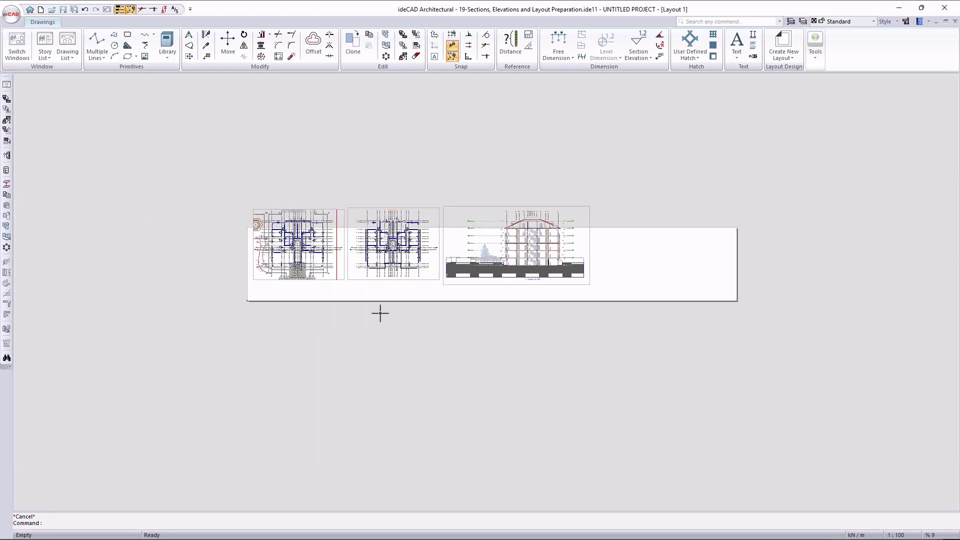
{"action": "scroll", "coordinate": [388, 290], "scroll_direction": "up", "scroll_amount": 3}
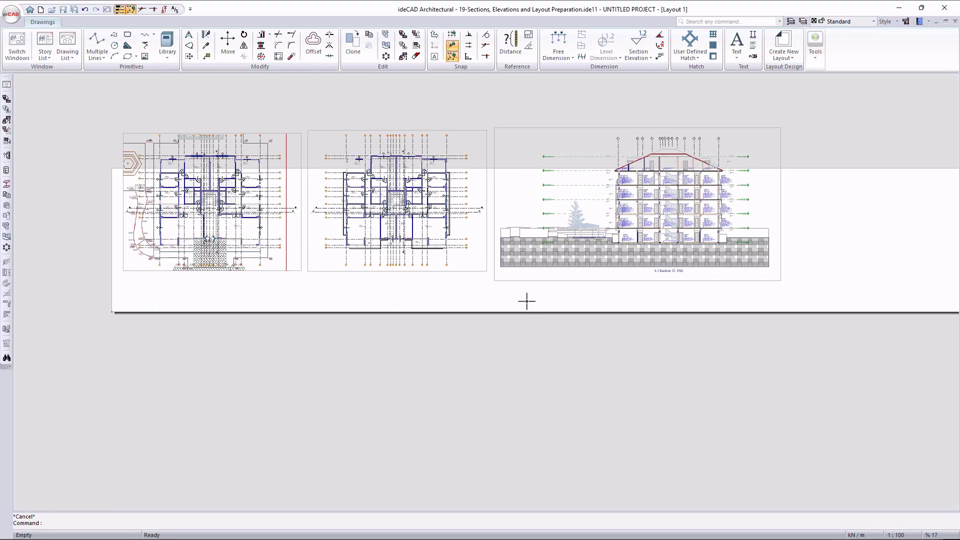
{"action": "right_click", "coordinate": [205, 245]}
{"action": "left_click", "coordinate": [243, 356]}
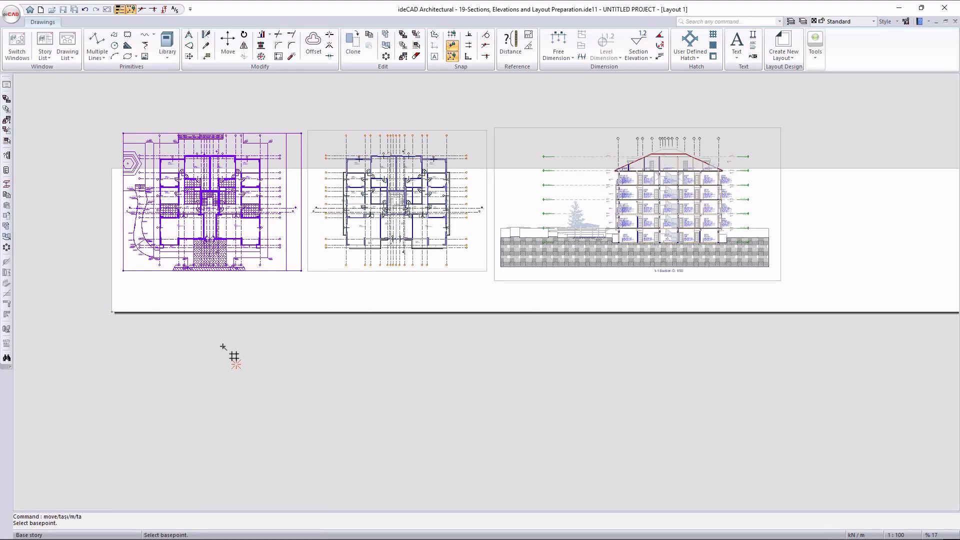
{"action": "scroll", "coordinate": [207, 233], "scroll_direction": "up", "scroll_amount": 2}
{"action": "middle_click_drag", "start_coordinate": [206, 233], "coordinate": [215, 273]}
{"action": "left_click", "coordinate": [212, 225]}
{"action": "left_click", "coordinate": [203, 286]}
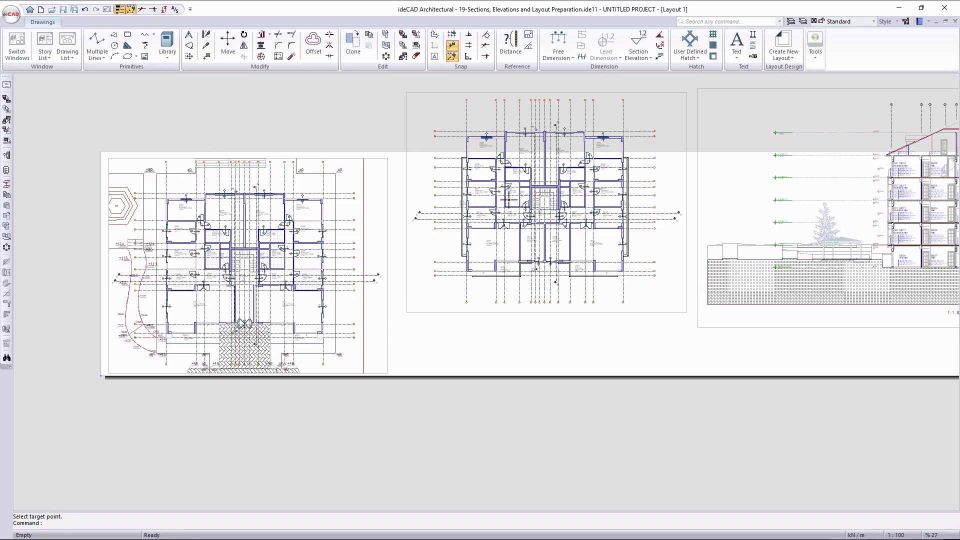
- Move the Story 1 block onto the sheet, directly beside the base story block
{"action": "left_click", "coordinate": [515, 196]}
{"action": "key", "text": "space"}
{"action": "left_click", "coordinate": [554, 172]}
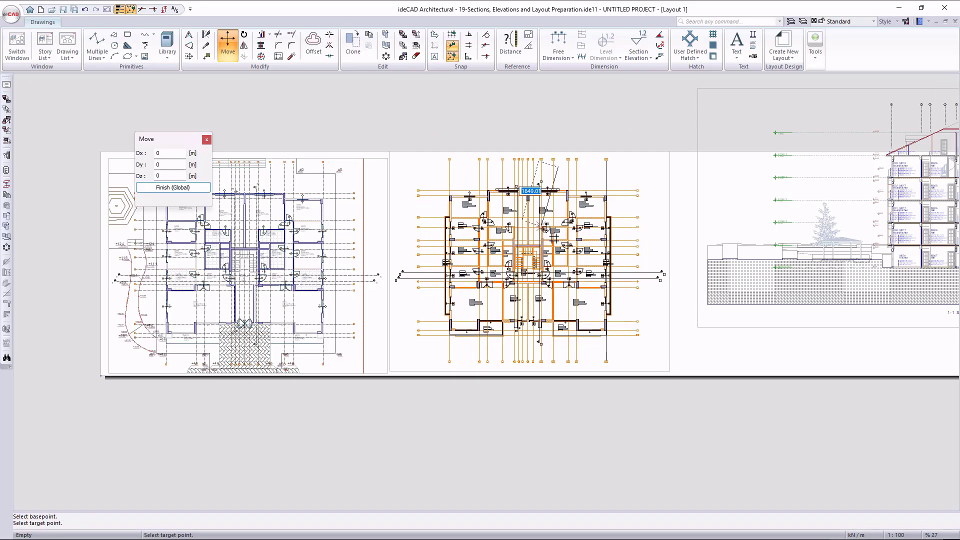
{"action": "left_click", "coordinate": [543, 228]}
- Move the Section 1 block down and left so its drawing and title fit on the sheet beside Story 1
{"action": "middle_click_drag", "start_coordinate": [866, 224], "coordinate": [608, 217]}
{"action": "left_click", "coordinate": [653, 235]}
{"action": "key", "text": "space"}
{"action": "left_click", "coordinate": [650, 197]}
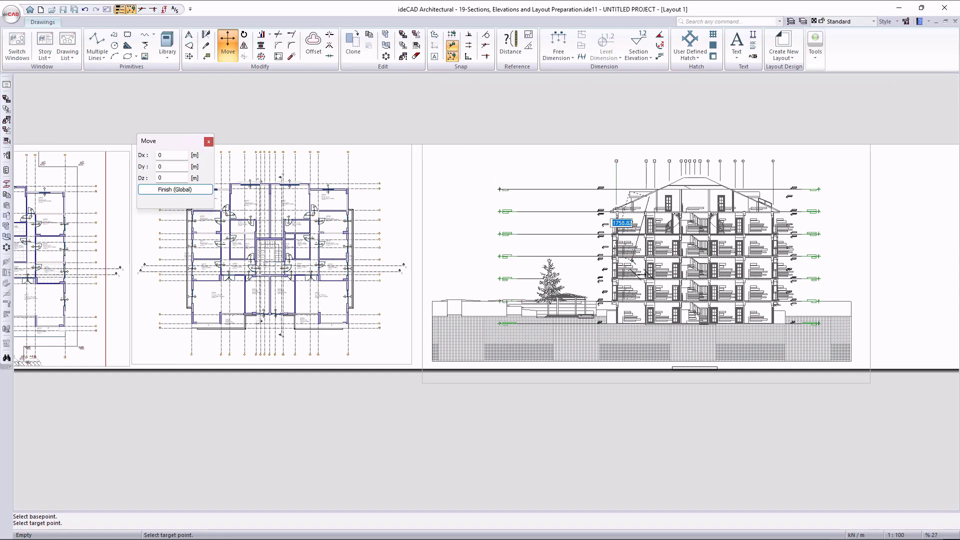
{"action": "left_click", "coordinate": [631, 259]}
- Insert the "Elevation 1" layout block at the right end of the sheet, beside the section
{"action": "middle_click_drag", "start_coordinate": [885, 207], "coordinate": [572, 204]}
{"action": "right_click", "coordinate": [573, 203]}
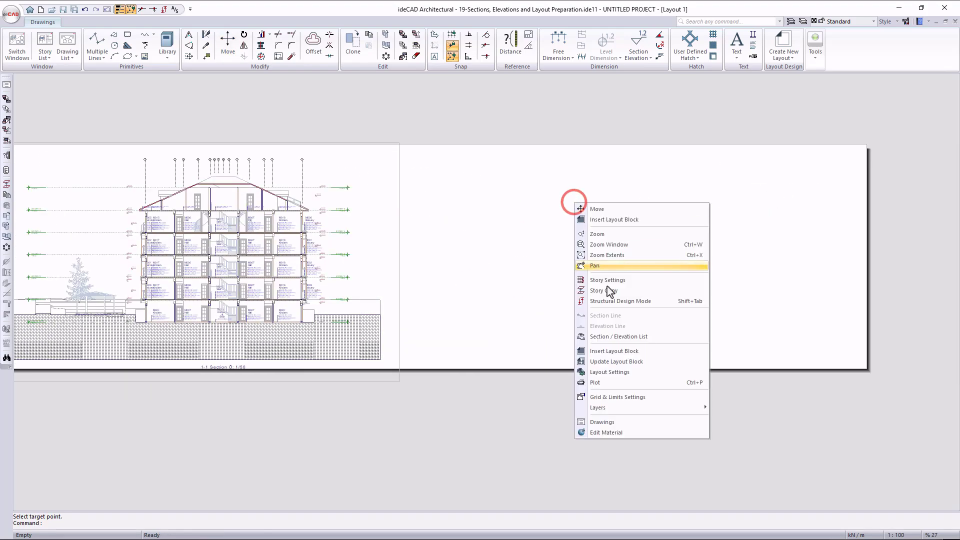
{"action": "left_click", "coordinate": [613, 352]}
{"action": "left_click", "coordinate": [287, 187]}
{"action": "left_click", "coordinate": [664, 420]}
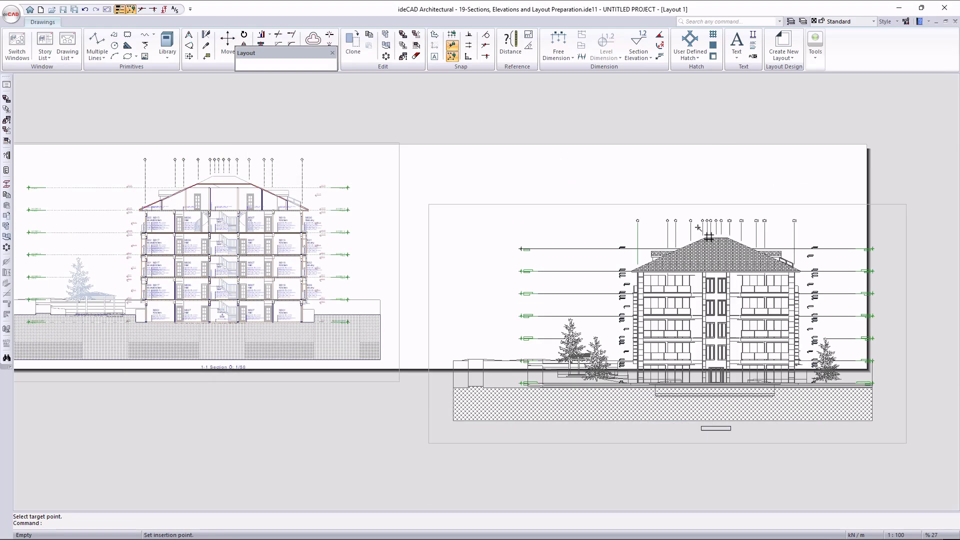
{"action": "left_click", "coordinate": [693, 185]}
{"action": "left_click", "coordinate": [731, 219]}
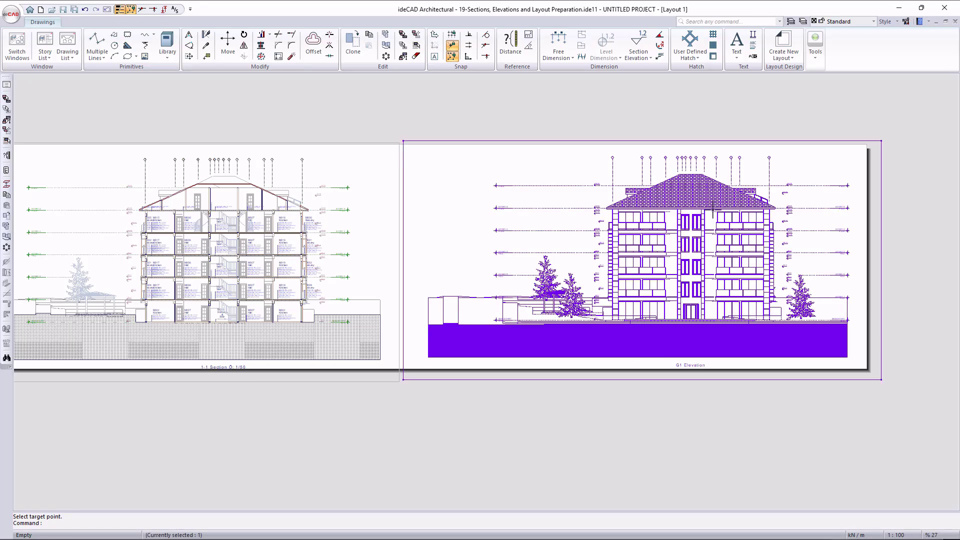
{"action": "scroll", "coordinate": [820, 201], "scroll_direction": "down", "scroll_amount": 1}
{"action": "middle_click_drag", "start_coordinate": [267, 222], "coordinate": [537, 215]}
{"action": "key", "text": "Escape"}
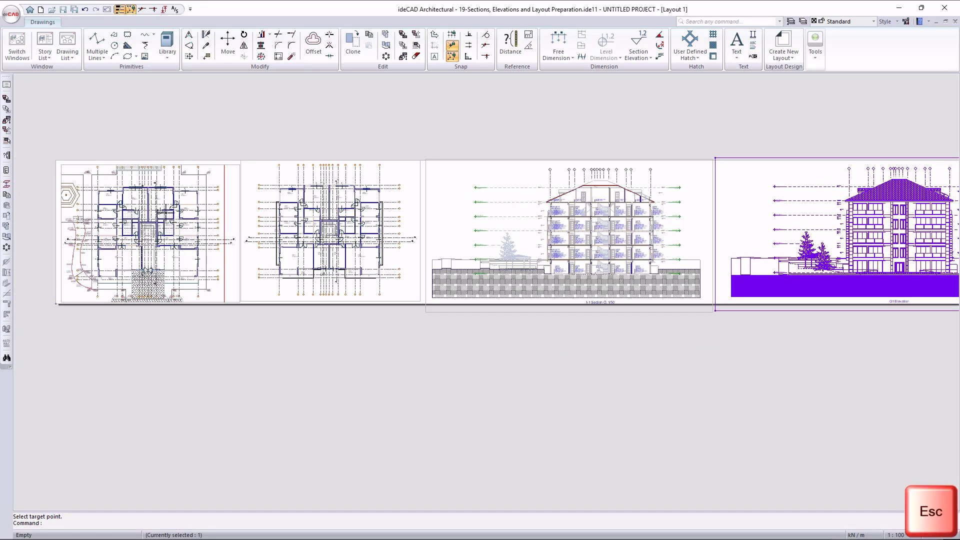
- Turn off the drawn border of the base story layout block
{"action": "scroll", "coordinate": [134, 231], "scroll_direction": "up", "scroll_amount": 2}
{"action": "double_click", "coordinate": [132, 194]}
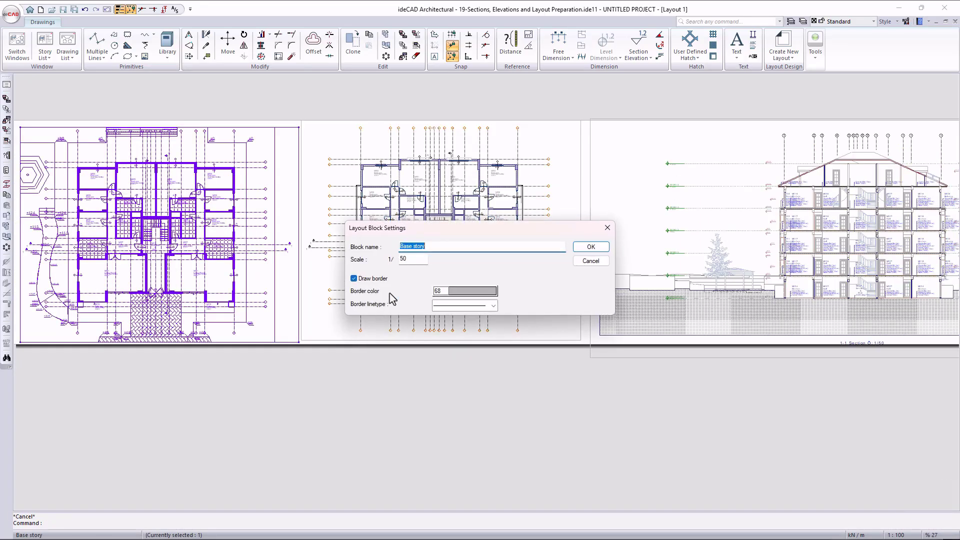
{"action": "left_click", "coordinate": [356, 280]}
{"action": "left_click", "coordinate": [590, 247]}
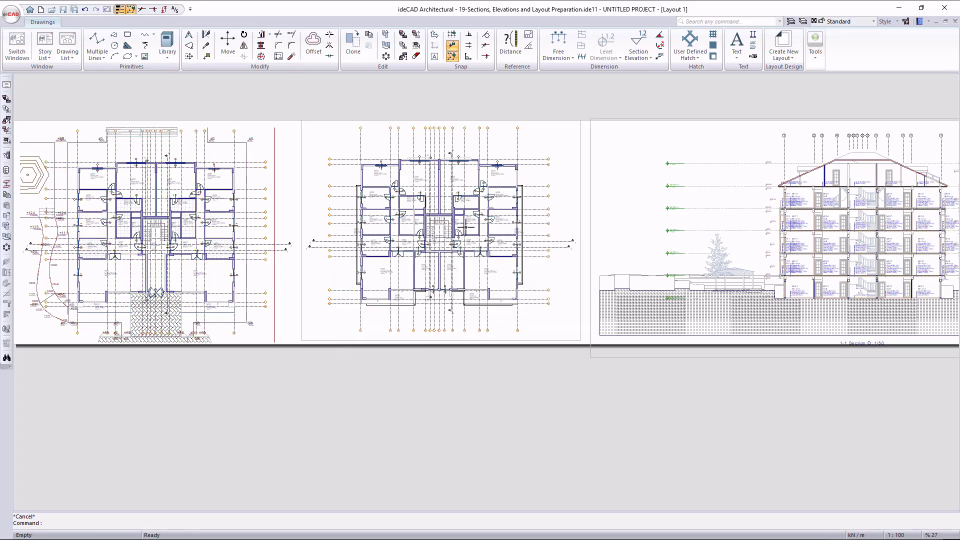
- Turn off the drawn borders of the Story 1, Section 1 and Elevation 1 layout blocks together
{"action": "left_click", "coordinate": [793, 222], "text": "shift"}
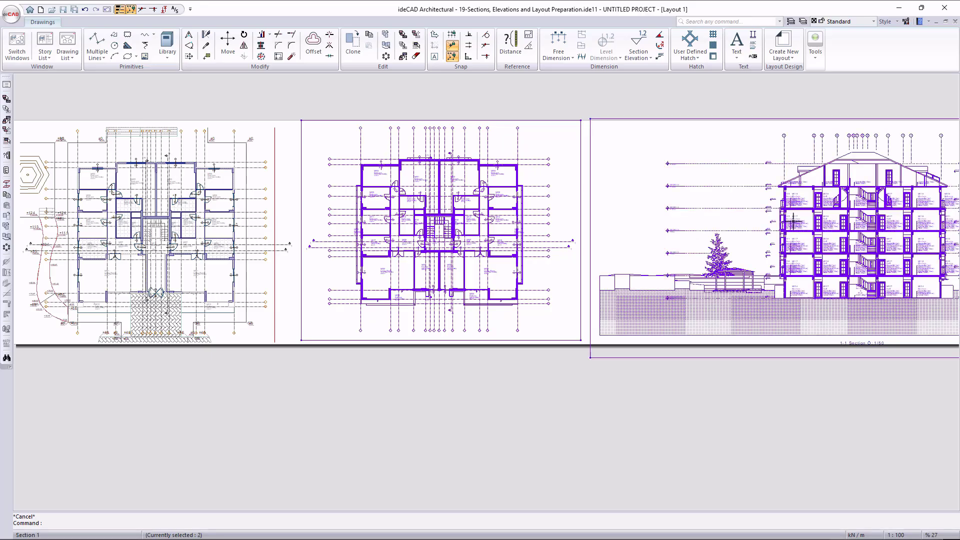
{"action": "middle_click_drag", "start_coordinate": [837, 224], "coordinate": [529, 240]}
{"action": "double_click", "coordinate": [862, 328]}
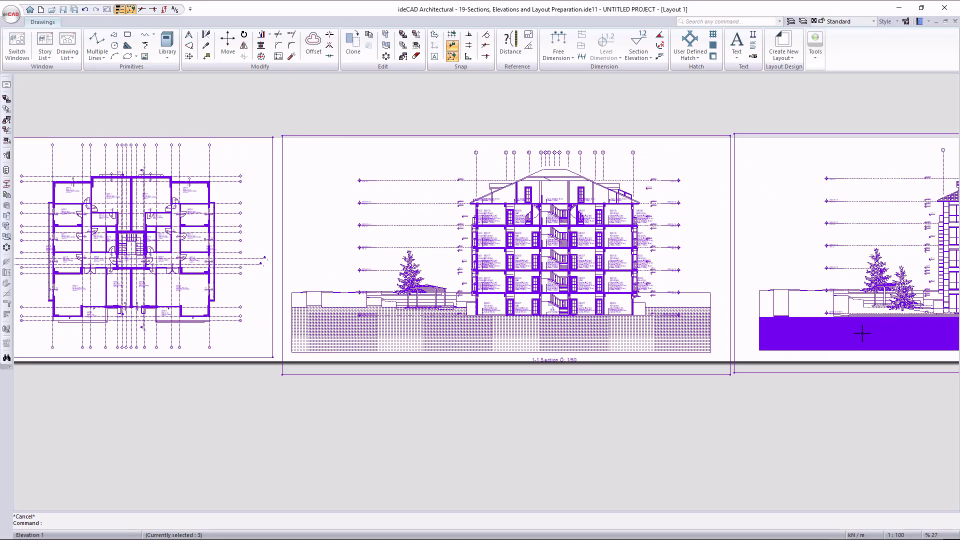
{"action": "left_click", "coordinate": [372, 278]}
{"action": "left_click", "coordinate": [591, 247]}
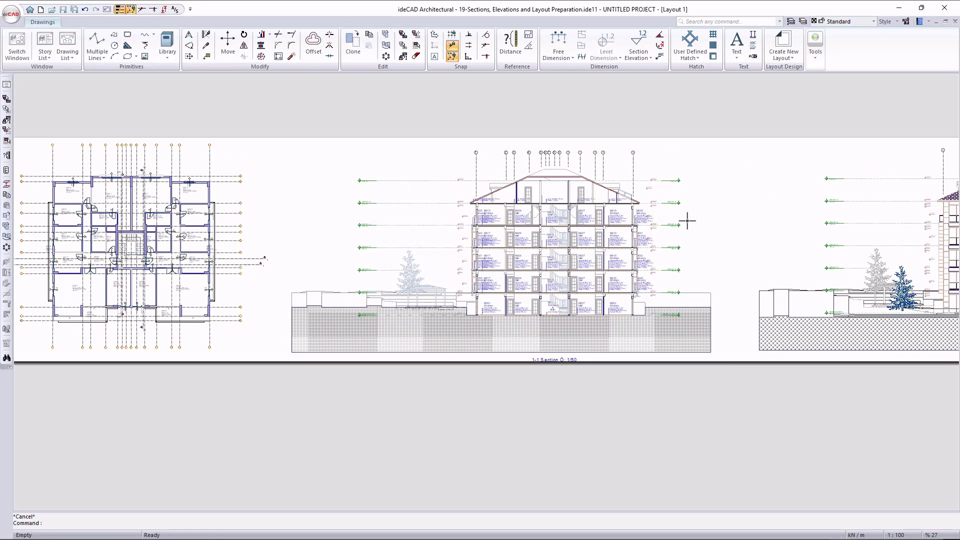
- Switch to the BASE STORY plan and delete the section line marked 1 that lies nearer to axis H
{"action": "scroll", "coordinate": [685, 216], "scroll_direction": "down", "scroll_amount": 4}
{"action": "middle_click_drag", "start_coordinate": [690, 218], "coordinate": [651, 239]}
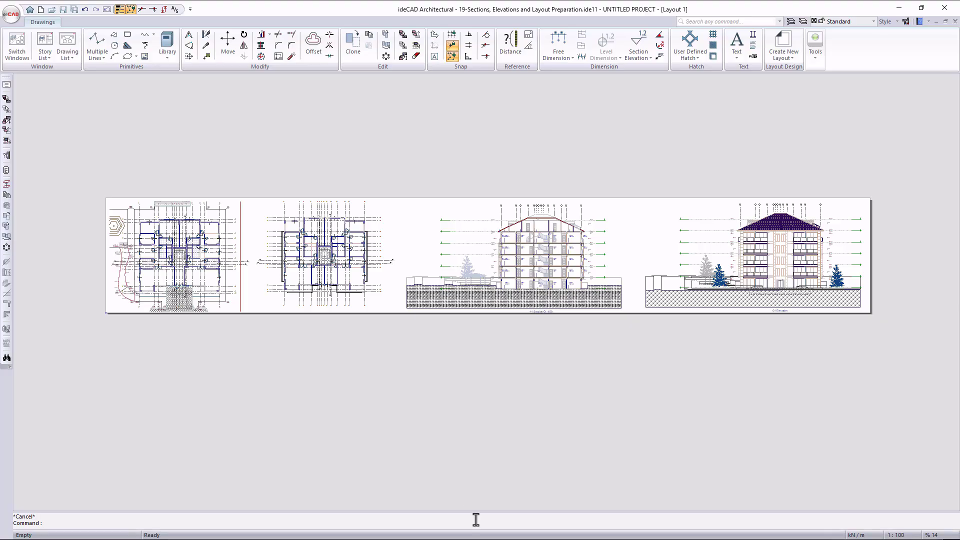
{"action": "left_click", "coordinate": [479, 538]}
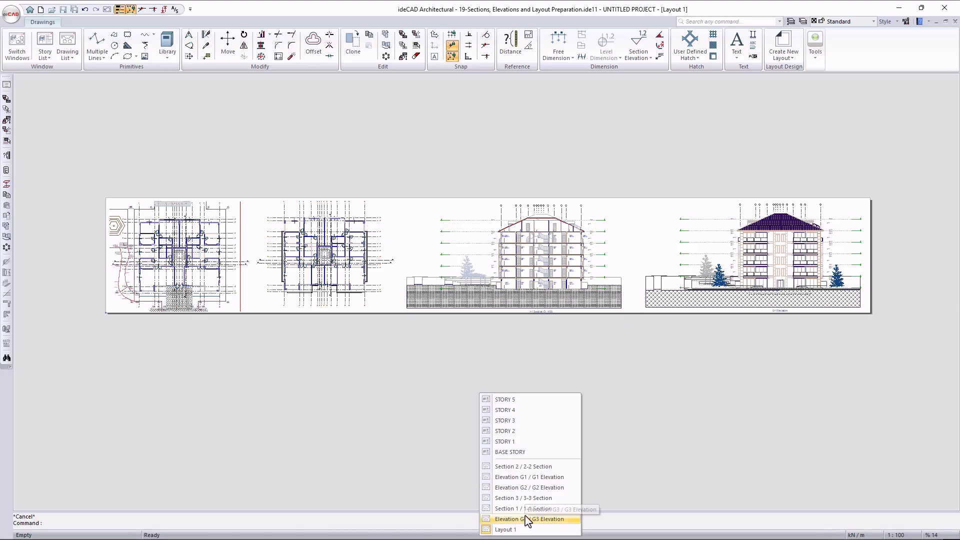
{"action": "left_click", "coordinate": [513, 453]}
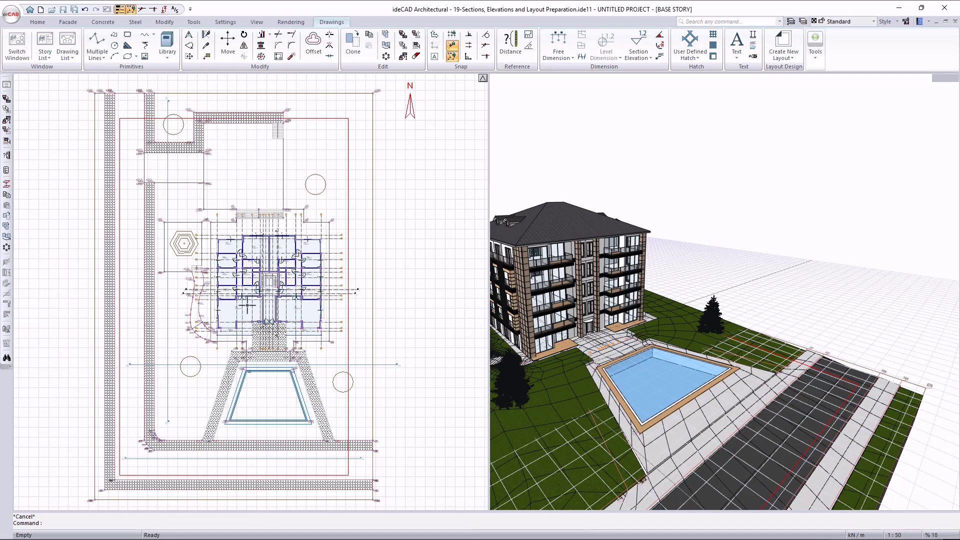
{"action": "scroll", "coordinate": [428, 220], "scroll_direction": "up", "scroll_amount": 10}
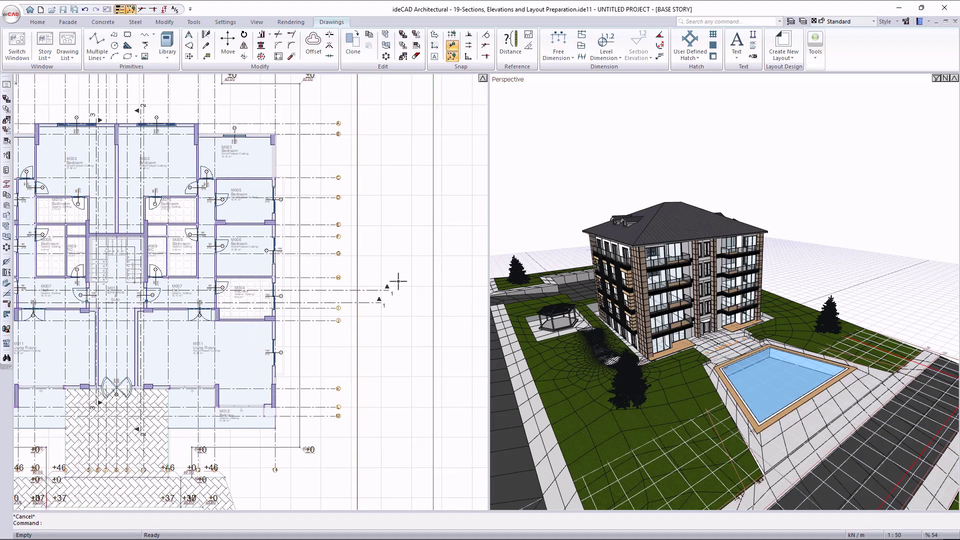
{"action": "key", "text": "Delete"}
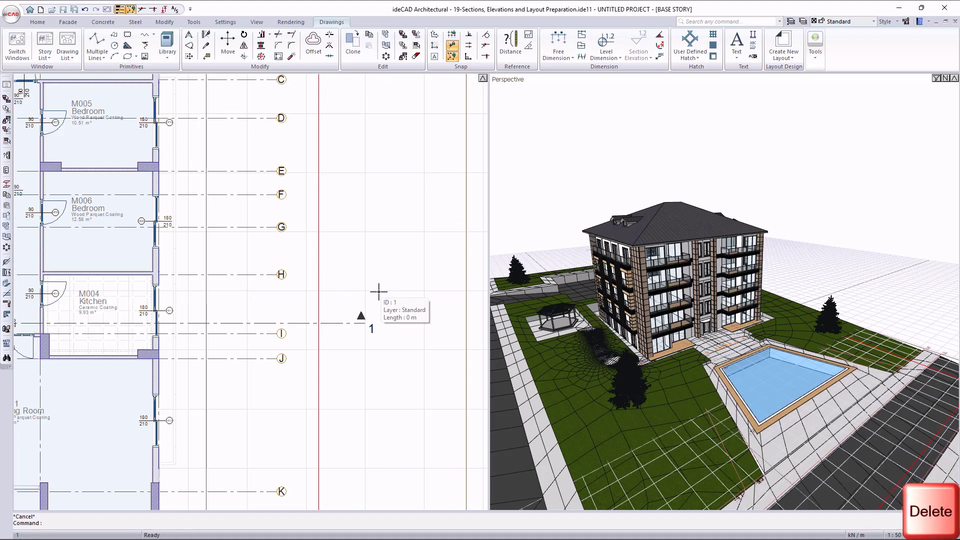
- Delete the walls separating bedrooms M005 and M006 in both flats of the base story plan
{"action": "scroll", "coordinate": [377, 295], "scroll_direction": "down", "scroll_amount": 3}
{"action": "middle_click_drag", "start_coordinate": [169, 265], "coordinate": [196, 264]}
{"action": "scroll", "coordinate": [195, 264], "scroll_direction": "down", "scroll_amount": 3}
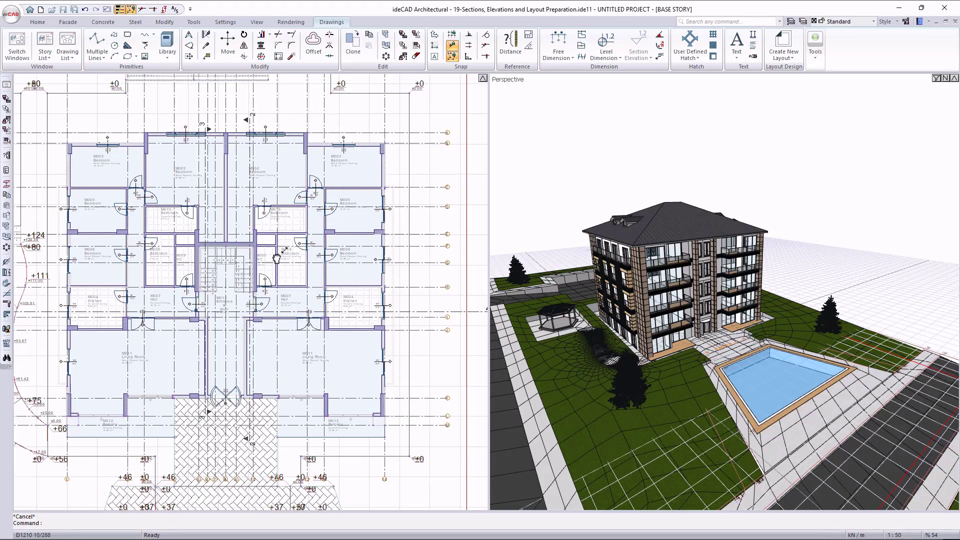
{"action": "scroll", "coordinate": [339, 252], "scroll_direction": "up", "scroll_amount": 6}
{"action": "left_click", "coordinate": [339, 251]}
{"action": "key", "text": "Delete"}
{"action": "scroll", "coordinate": [320, 406], "scroll_direction": "down", "scroll_amount": 2}
{"action": "middle_click_drag", "start_coordinate": [320, 405], "coordinate": [436, 377]}
{"action": "middle_click_drag", "start_coordinate": [137, 271], "coordinate": [244, 278]}
{"action": "scroll", "coordinate": [244, 284], "scroll_direction": "down", "scroll_amount": 1}
{"action": "left_click", "coordinate": [105, 282]}
{"action": "key", "text": "Delete"}
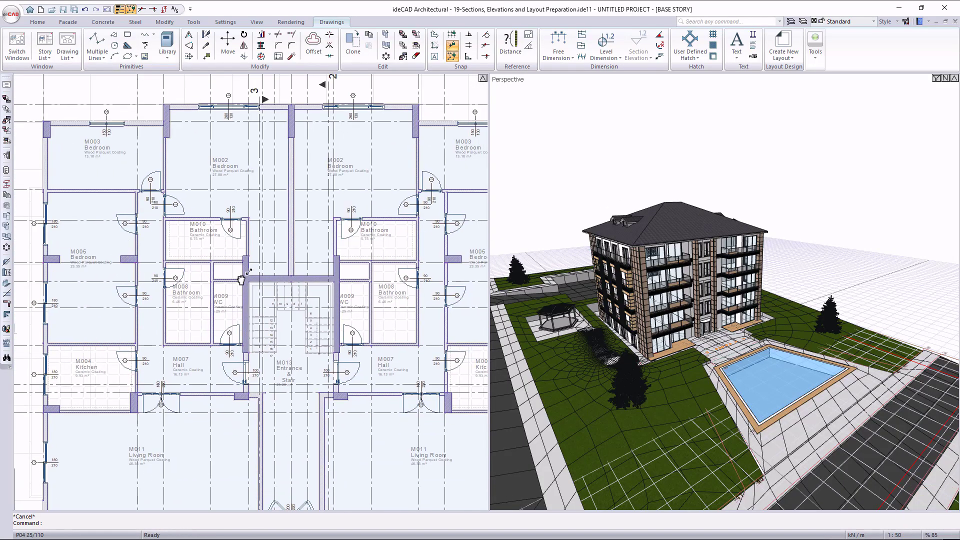
- Insert the library bench on the right-hand flat's balcony, placing it on the M012 zone and orienting it parallel to the facade
{"action": "left_click", "coordinate": [37, 22]}
{"action": "left_click", "coordinate": [441, 45]}
{"action": "scroll", "coordinate": [265, 310], "scroll_direction": "up", "scroll_amount": 5}
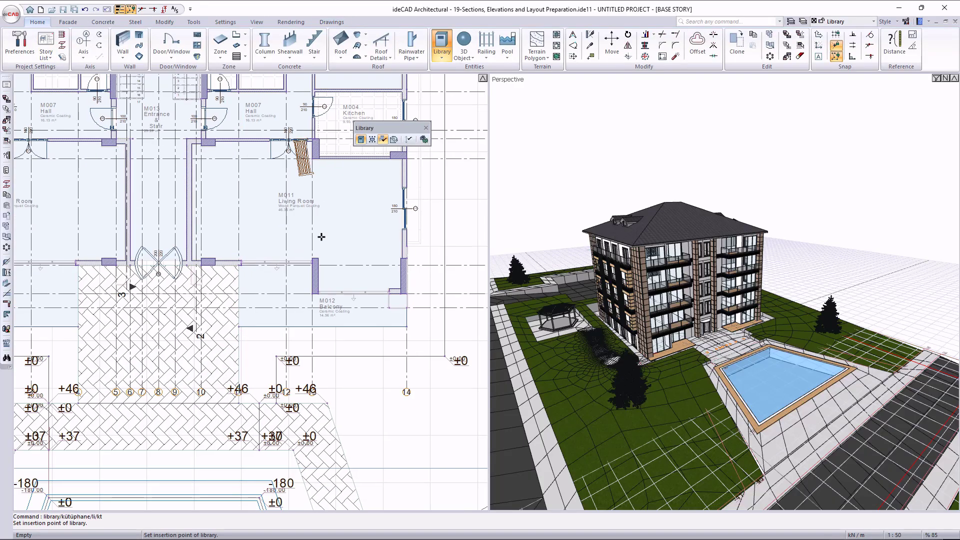
{"action": "left_click", "coordinate": [274, 320]}
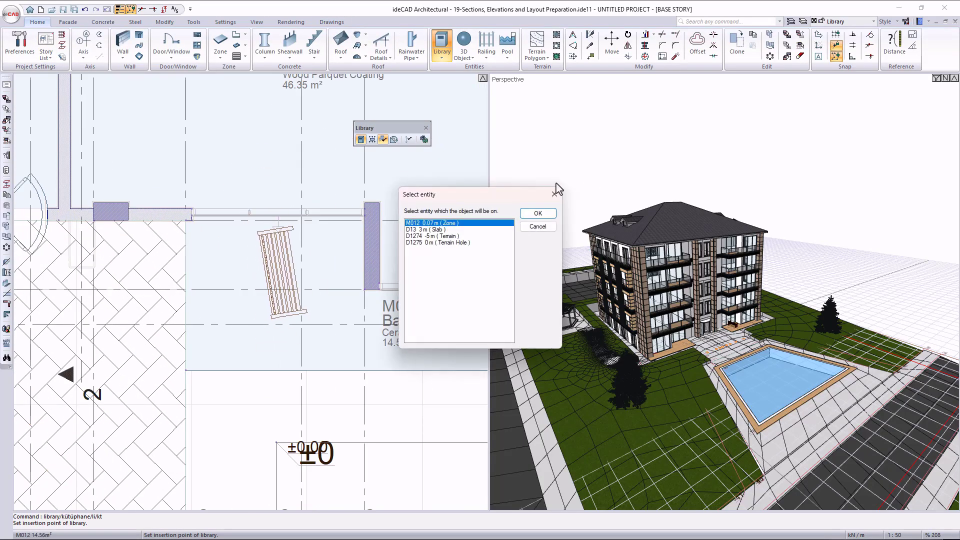
{"action": "left_click", "coordinate": [540, 215]}
{"action": "left_click", "coordinate": [280, 424]}
{"action": "key", "text": "Escape"}
- Move the balcony bench back beside the glazed living room wall
{"action": "scroll", "coordinate": [746, 327], "scroll_direction": "up", "scroll_amount": 9}
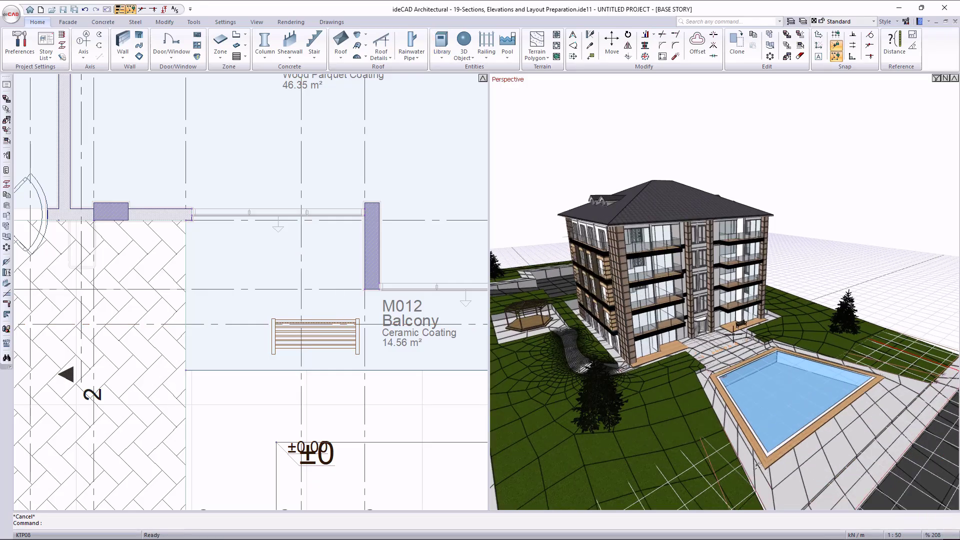
{"action": "left_click", "coordinate": [334, 338]}
{"action": "type", "text": "m"}
{"action": "key", "text": "Return"}
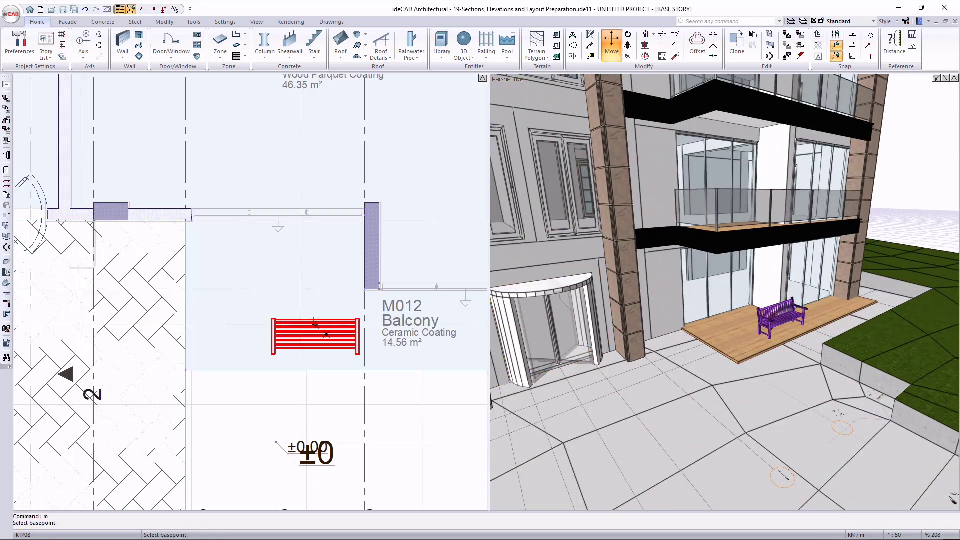
{"action": "left_click", "coordinate": [317, 323]}
{"action": "left_click", "coordinate": [277, 236]}
- Clone the bench onto the matching M012 balcony of the left-hand flat, beside its living room wall
{"action": "type", "text": "co"}
{"action": "key", "text": "Return"}
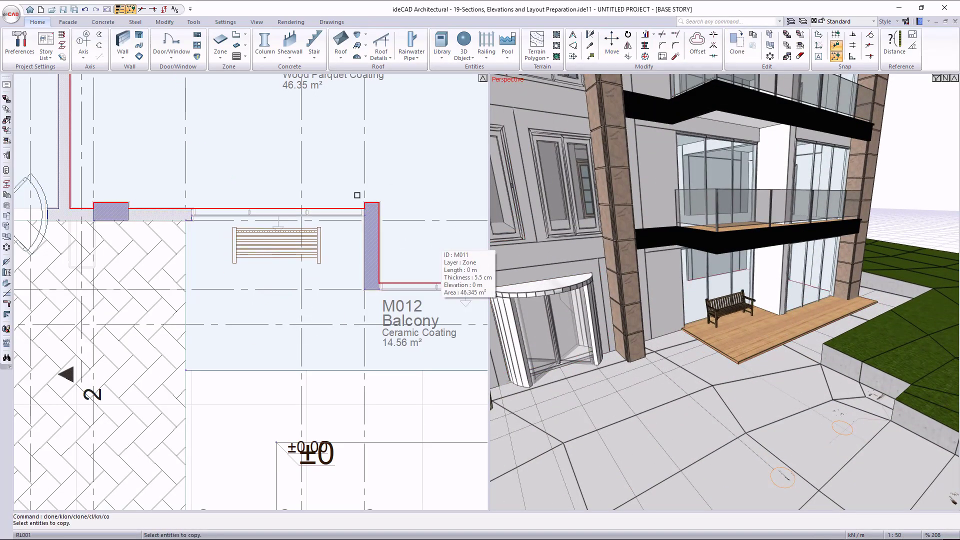
{"action": "left_click", "coordinate": [268, 251]}
{"action": "right_click", "coordinate": [268, 251]}
{"action": "left_click", "coordinate": [232, 228]}
{"action": "scroll", "coordinate": [325, 240], "scroll_direction": "down", "scroll_amount": 5}
{"action": "scroll", "coordinate": [159, 236], "scroll_direction": "up", "scroll_amount": 4}
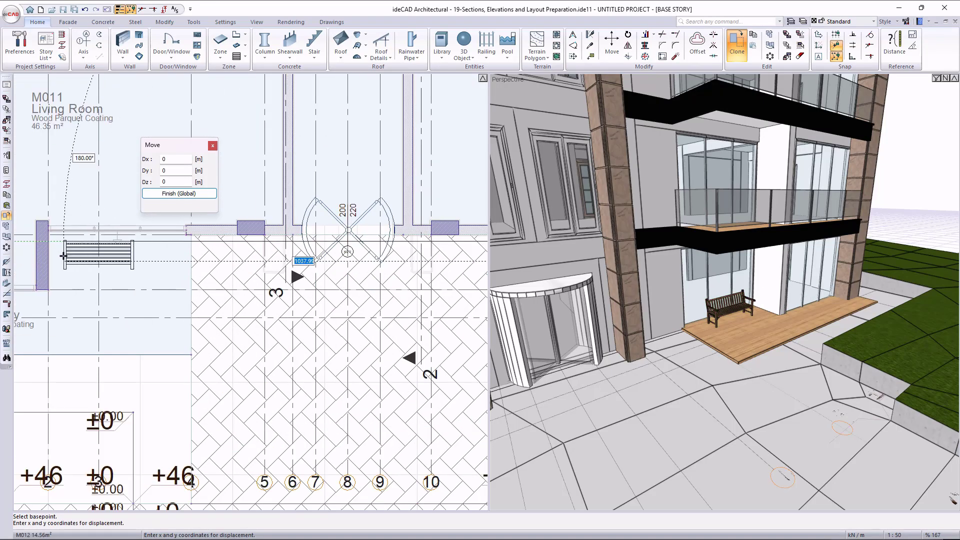
{"action": "left_click", "coordinate": [66, 242]}
{"action": "key", "text": "Escape"}
- Switch to Layout 1 and update the base story layout block with the edited plan
{"action": "scroll", "coordinate": [814, 392], "scroll_direction": "down", "scroll_amount": 6}
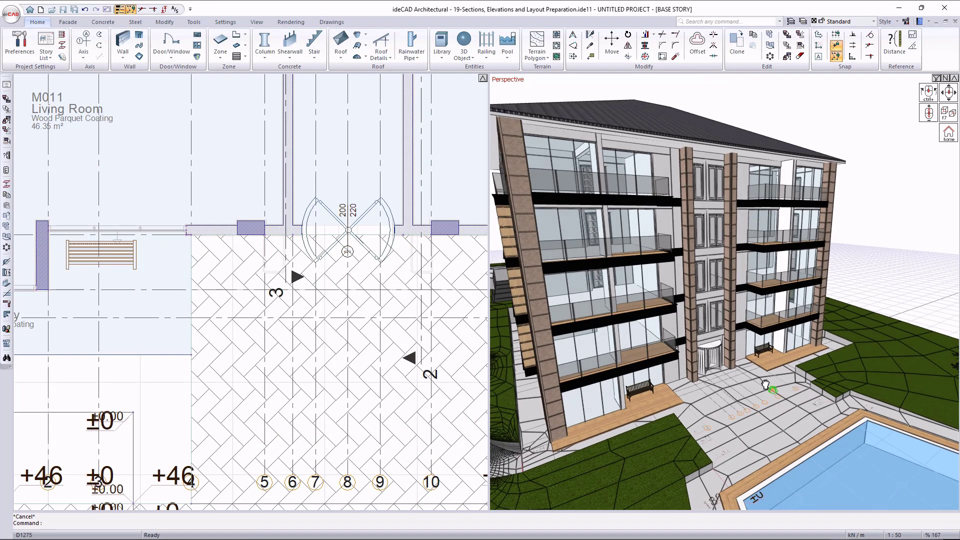
{"action": "scroll", "coordinate": [215, 322], "scroll_direction": "down", "scroll_amount": 4}
{"action": "middle_click_drag", "start_coordinate": [232, 309], "coordinate": [244, 364]}
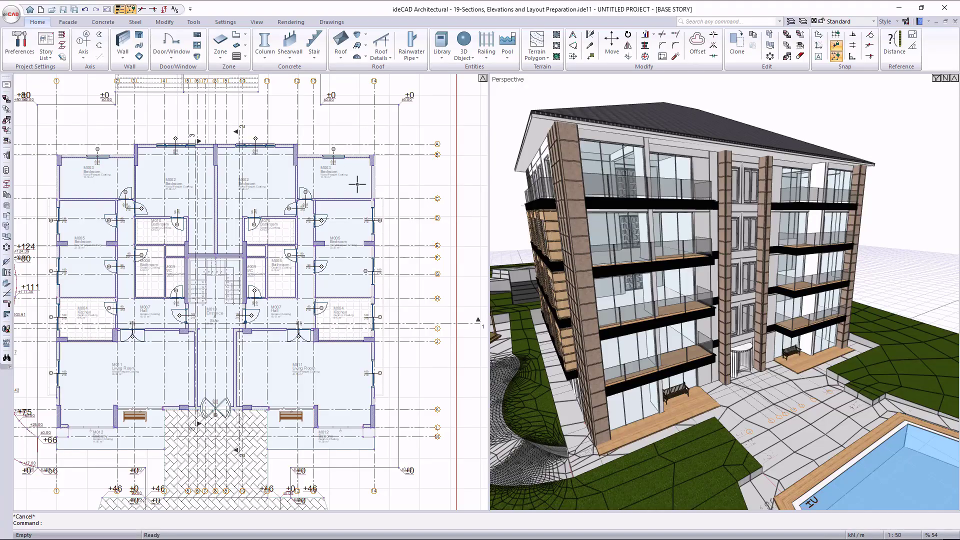
{"action": "right_click", "coordinate": [527, 534]}
{"action": "left_click", "coordinate": [553, 528]}
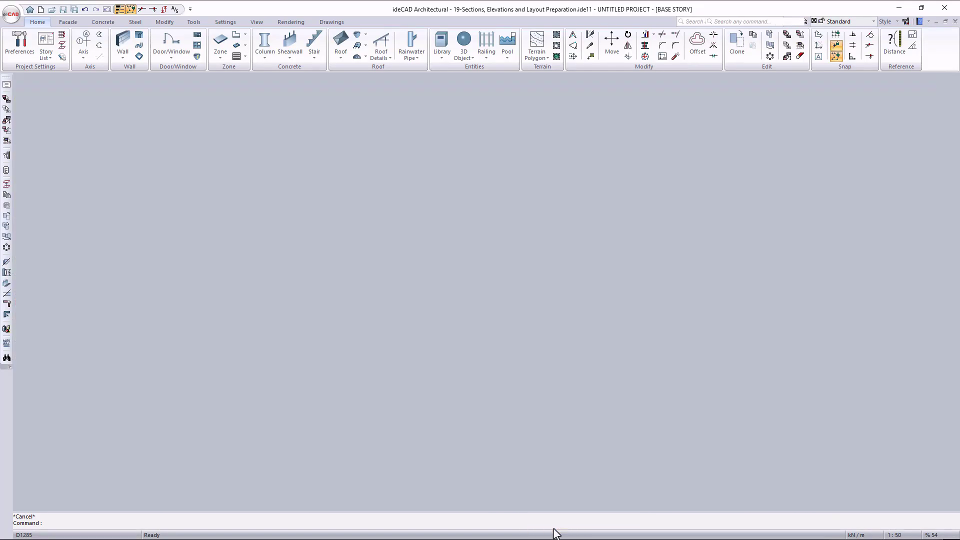
{"action": "scroll", "coordinate": [125, 224], "scroll_direction": "up", "scroll_amount": 5}
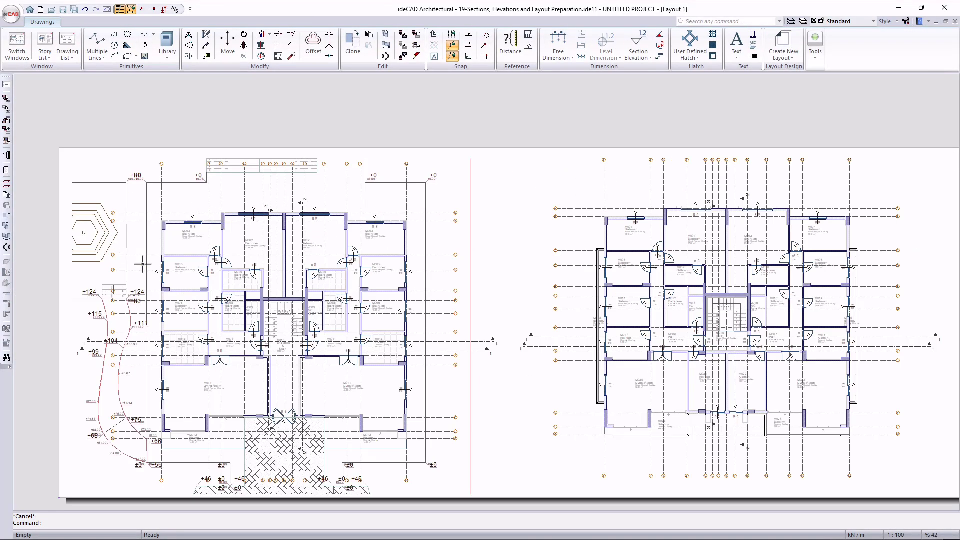
{"action": "middle_click_drag", "start_coordinate": [282, 314], "coordinate": [283, 282]}
{"action": "left_click", "coordinate": [286, 212]}
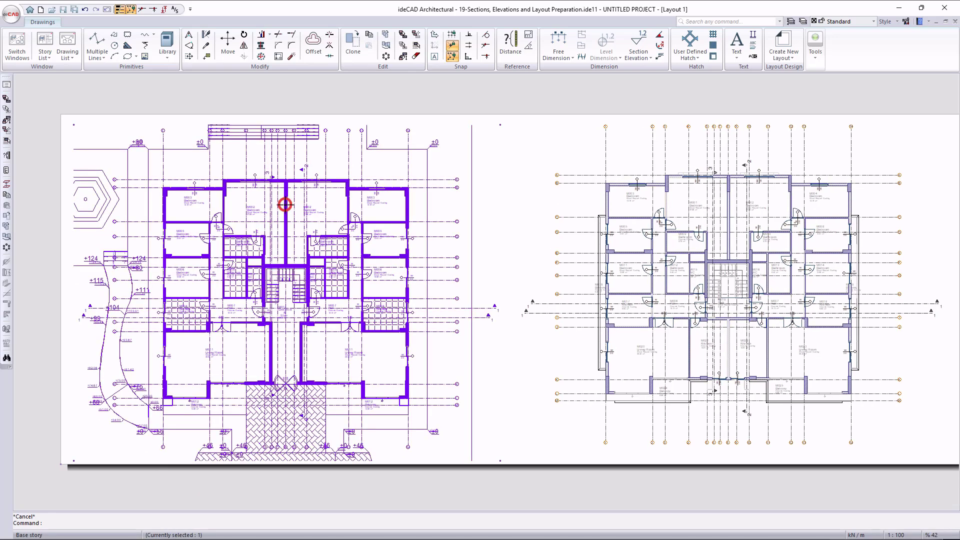
{"action": "right_click", "coordinate": [285, 204]}
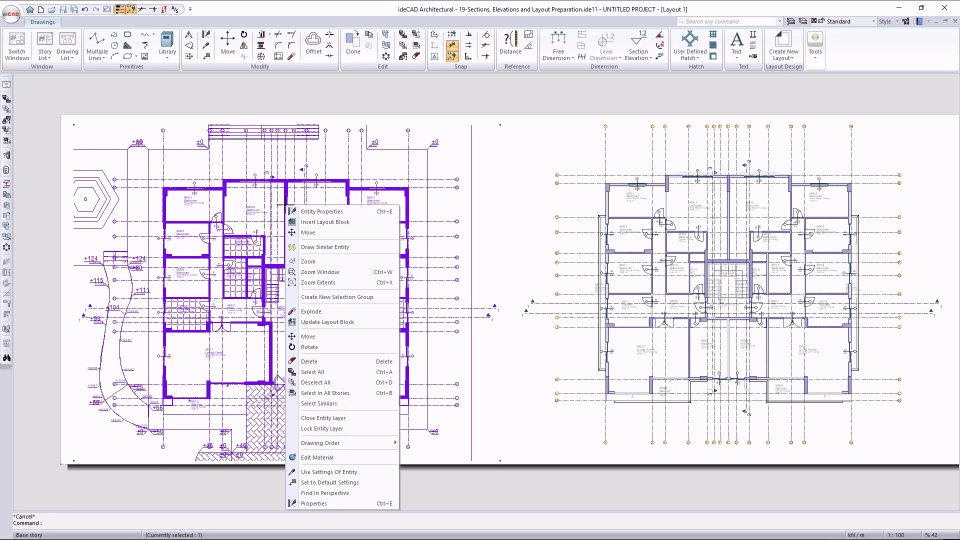
{"action": "left_click", "coordinate": [344, 327]}
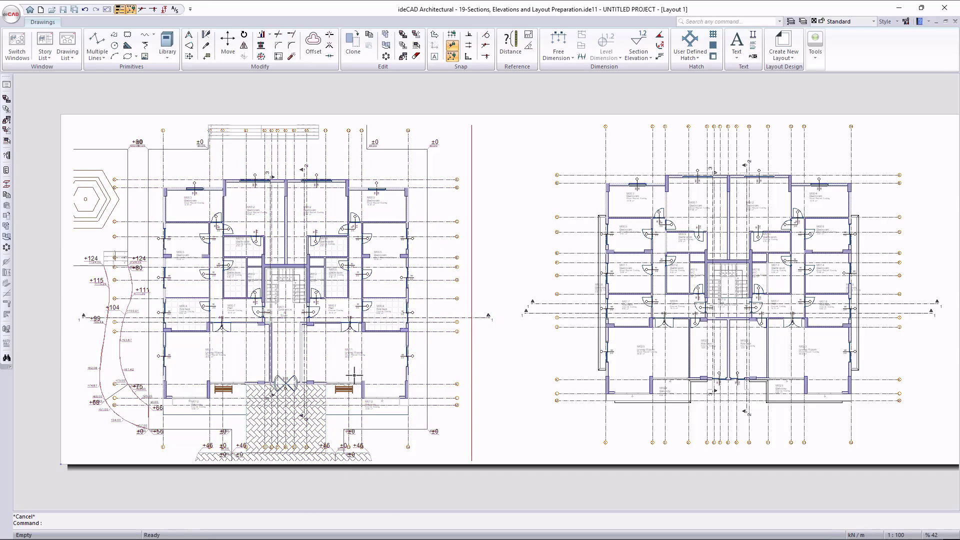
- Select the base story, Story 1, section and elevation layout blocks on the sheet and update them together
{"action": "scroll", "coordinate": [419, 306], "scroll_direction": "up", "scroll_amount": 4}
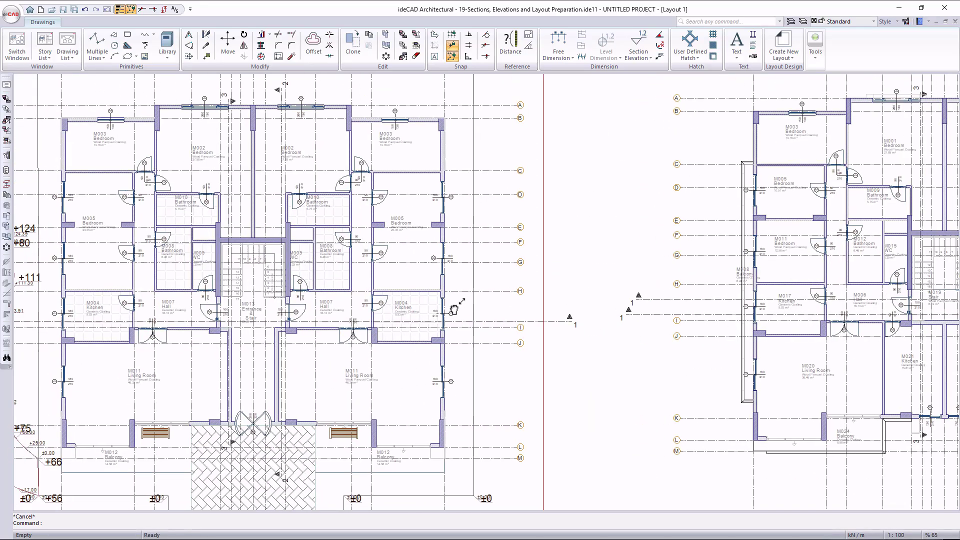
{"action": "middle_click_drag", "start_coordinate": [549, 311], "coordinate": [584, 329]}
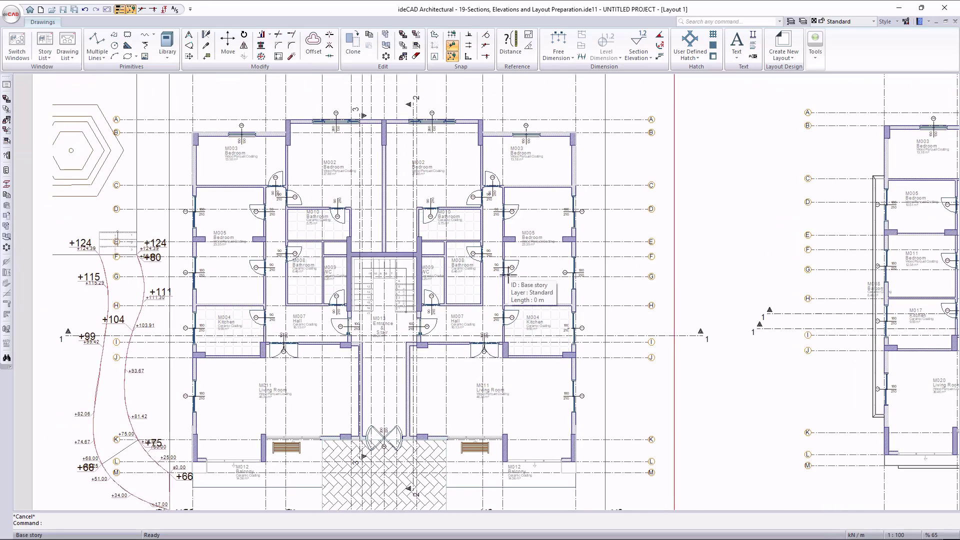
{"action": "scroll", "coordinate": [462, 281], "scroll_direction": "down", "scroll_amount": 3}
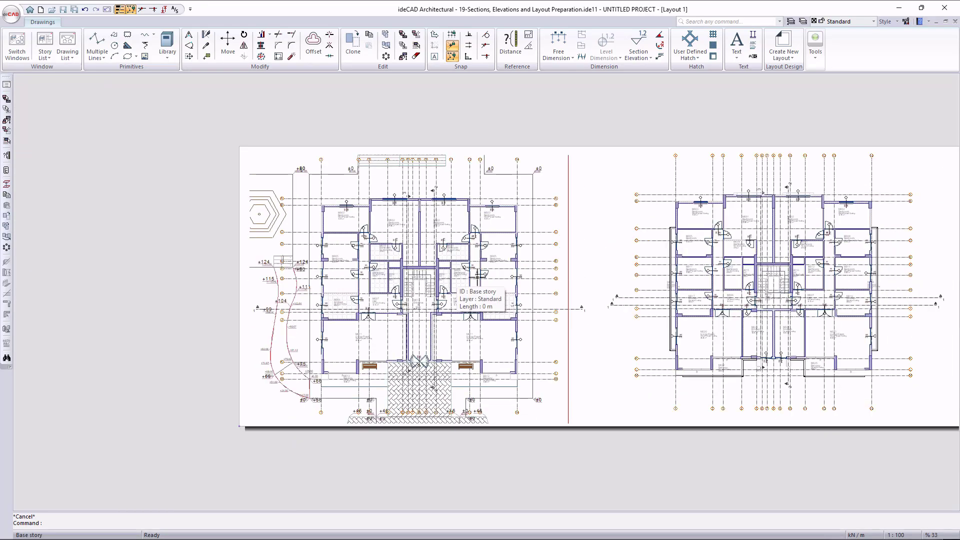
{"action": "middle_click_drag", "start_coordinate": [595, 265], "coordinate": [431, 278]}
{"action": "scroll", "coordinate": [429, 276], "scroll_direction": "down", "scroll_amount": 2}
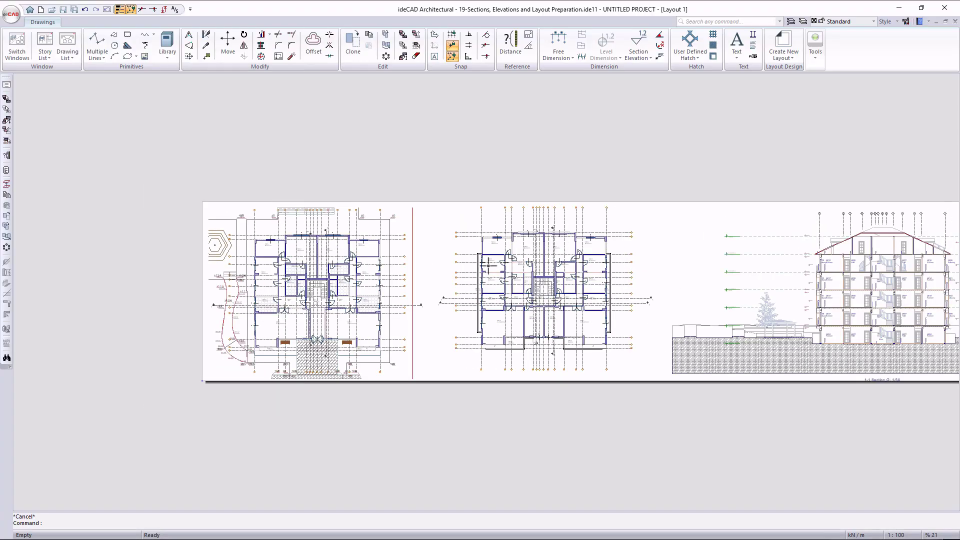
{"action": "middle_click_drag", "start_coordinate": [510, 261], "coordinate": [336, 283]}
{"action": "left_click", "coordinate": [184, 306]}
{"action": "left_click", "coordinate": [406, 288], "text": "shift"}
{"action": "scroll", "coordinate": [315, 264], "scroll_direction": "down", "scroll_amount": 2}
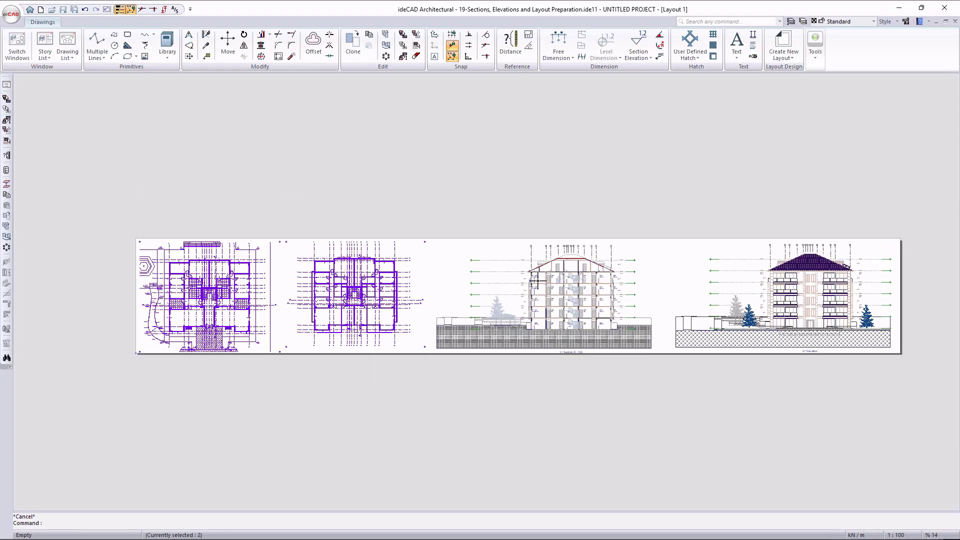
{"action": "left_click", "coordinate": [590, 279], "text": "shift"}
{"action": "left_click", "coordinate": [787, 279], "text": "shift"}
{"action": "scroll", "coordinate": [433, 340], "scroll_direction": "up", "scroll_amount": 4}
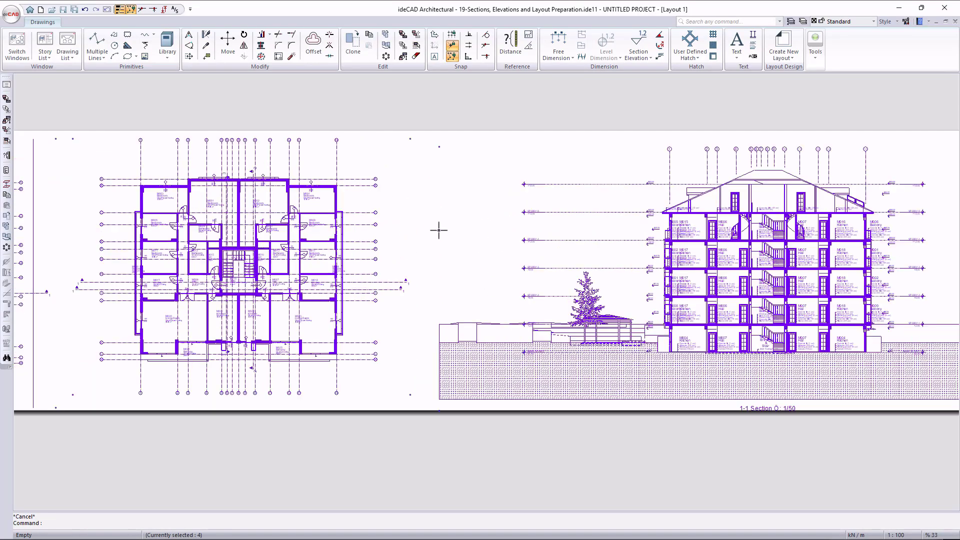
{"action": "right_click", "coordinate": [415, 193]}
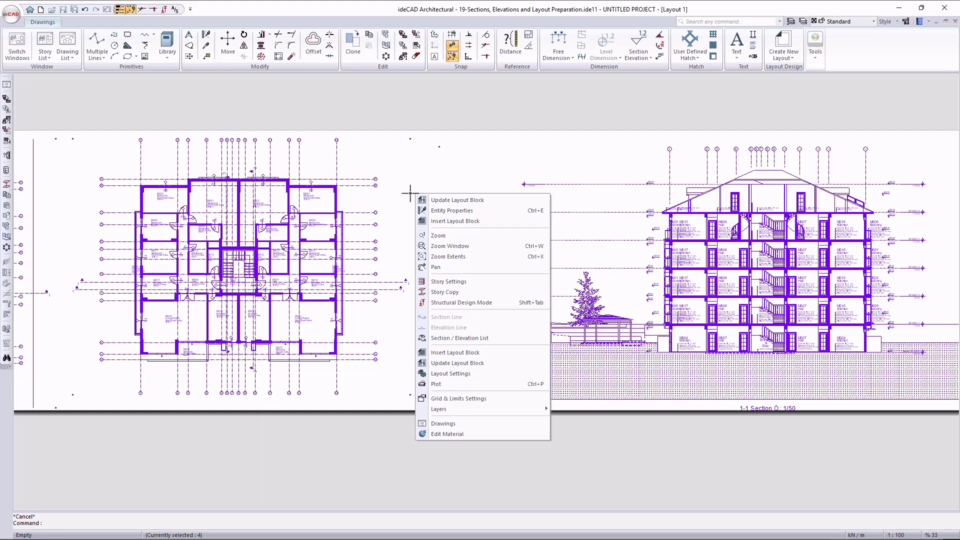
{"action": "left_click", "coordinate": [479, 364]}
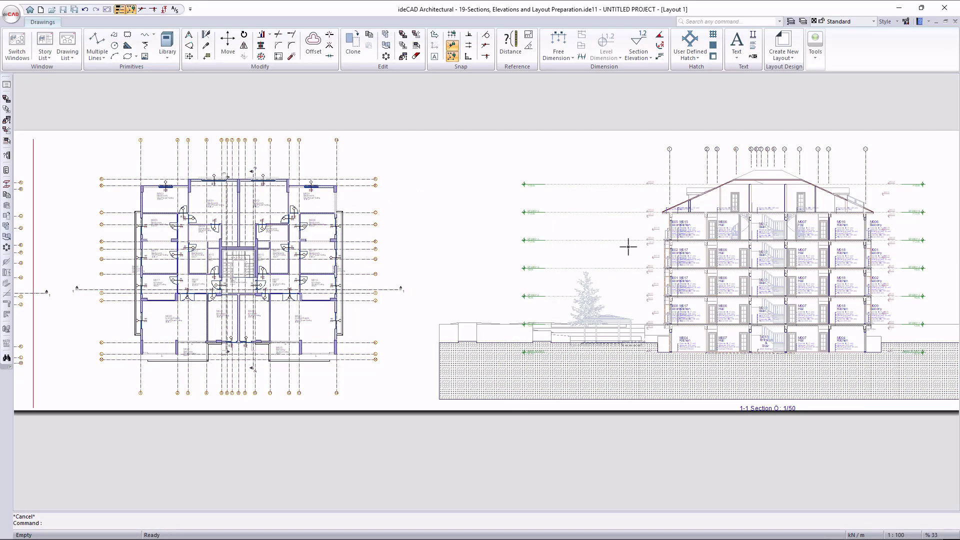
- Review the layout's plot settings and printer setup, trying a scale factor of 1, and close them without plotting
{"action": "middle_click", "coordinate": [495, 120]}
{"action": "middle_click", "coordinate": [494, 120]}
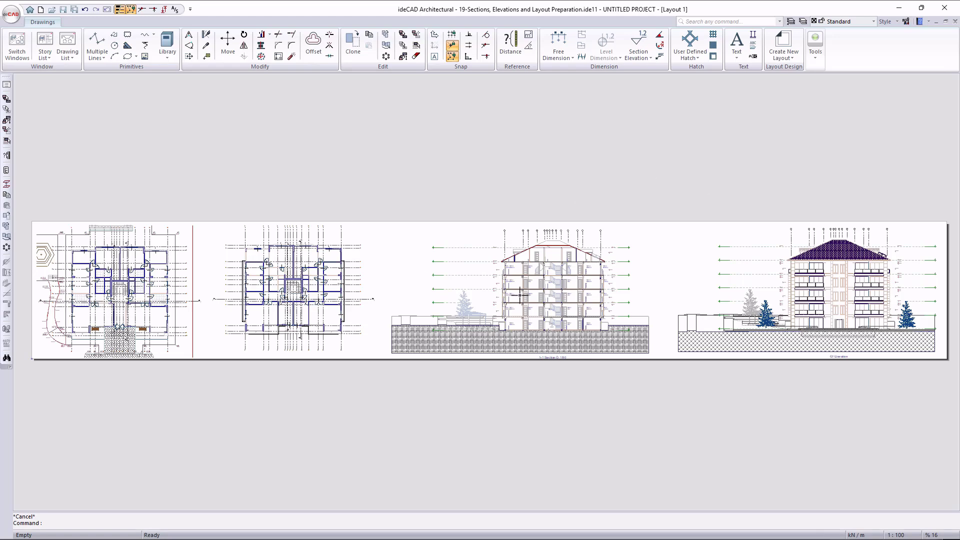
{"action": "left_click", "coordinate": [12, 16]}
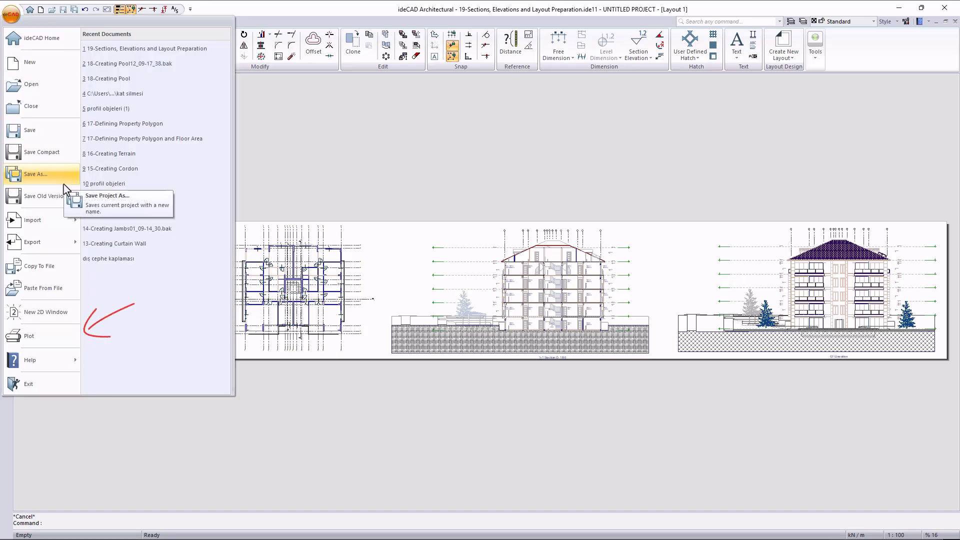
{"action": "left_click", "coordinate": [54, 342]}
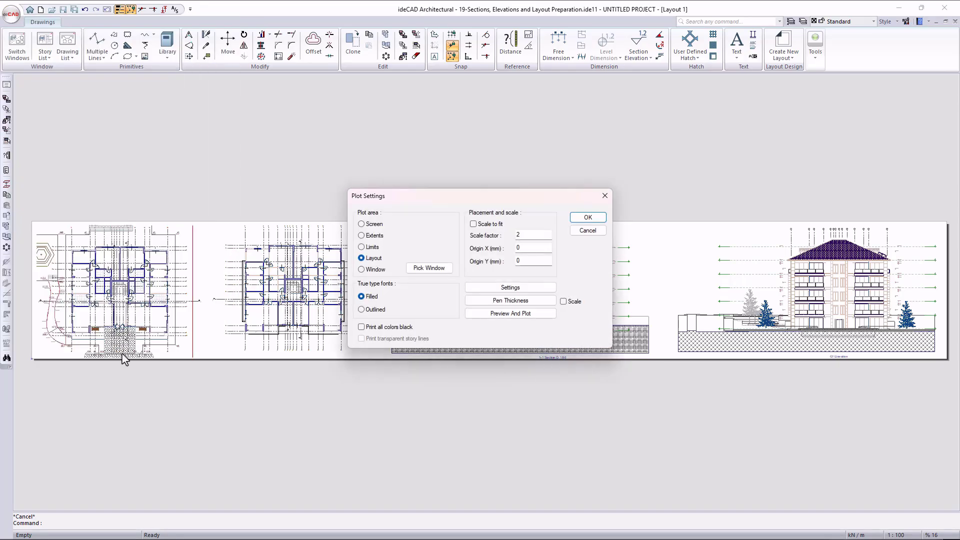
{"action": "left_click", "coordinate": [523, 292]}
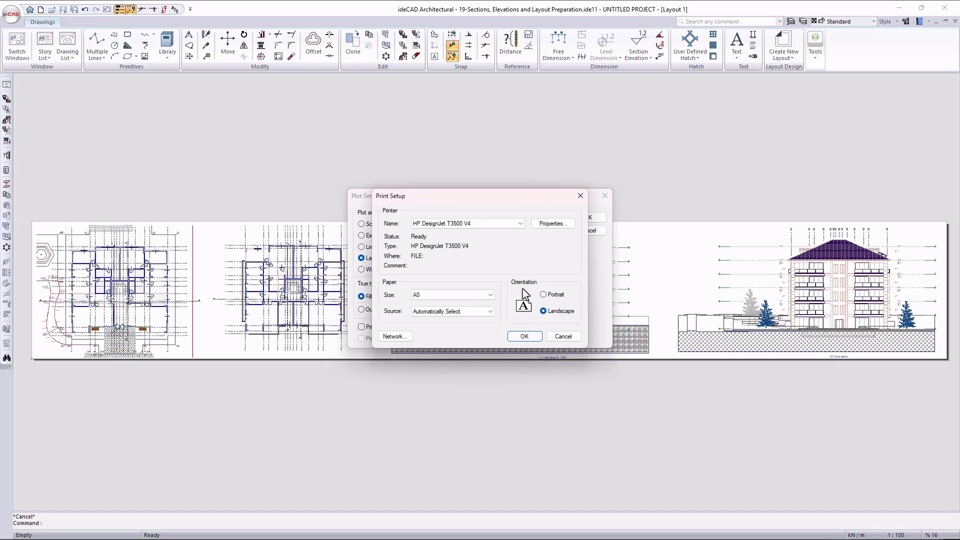
{"action": "left_click", "coordinate": [573, 195]}
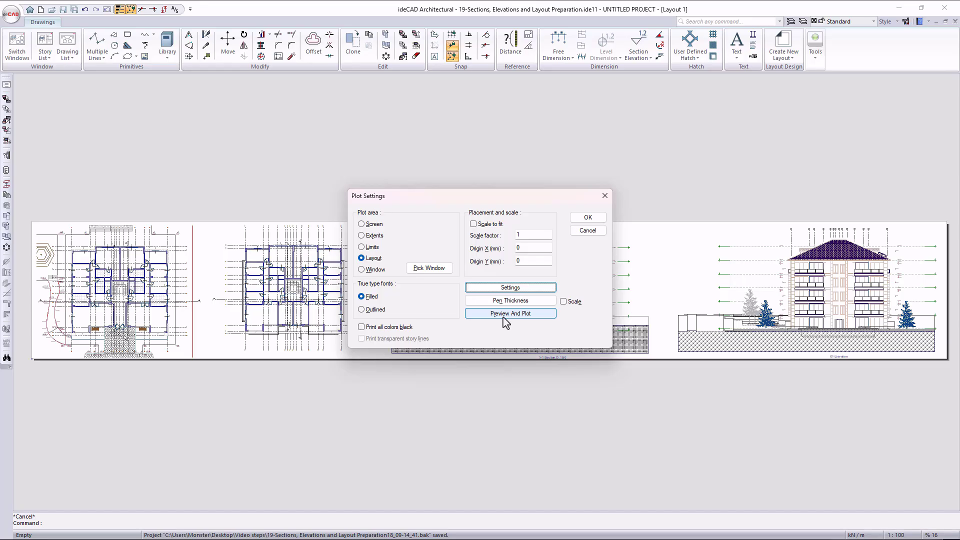
{"action": "key", "text": "Escape"}
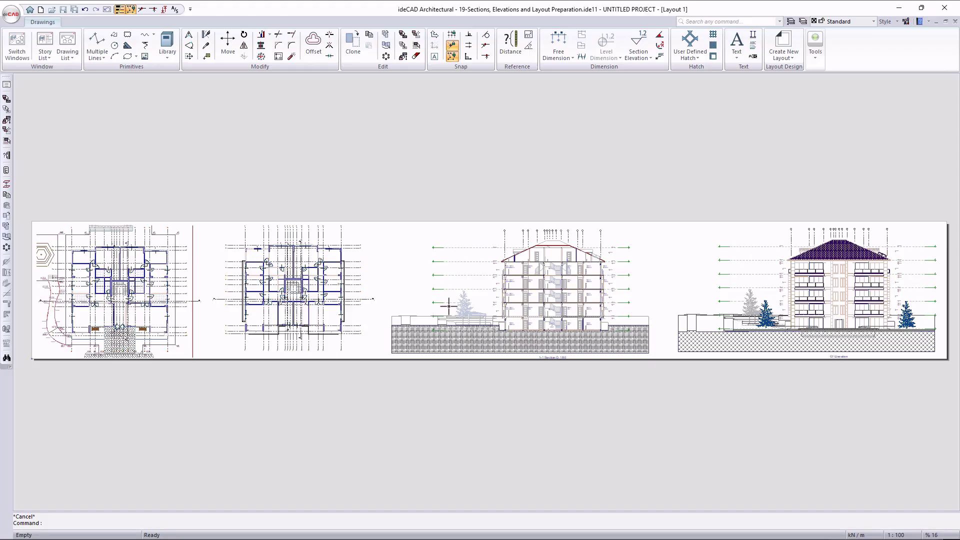
- Switch to the BASE STORY plan and view the whole site and the building in perspective
{"action": "left_click", "coordinate": [550, 536]}
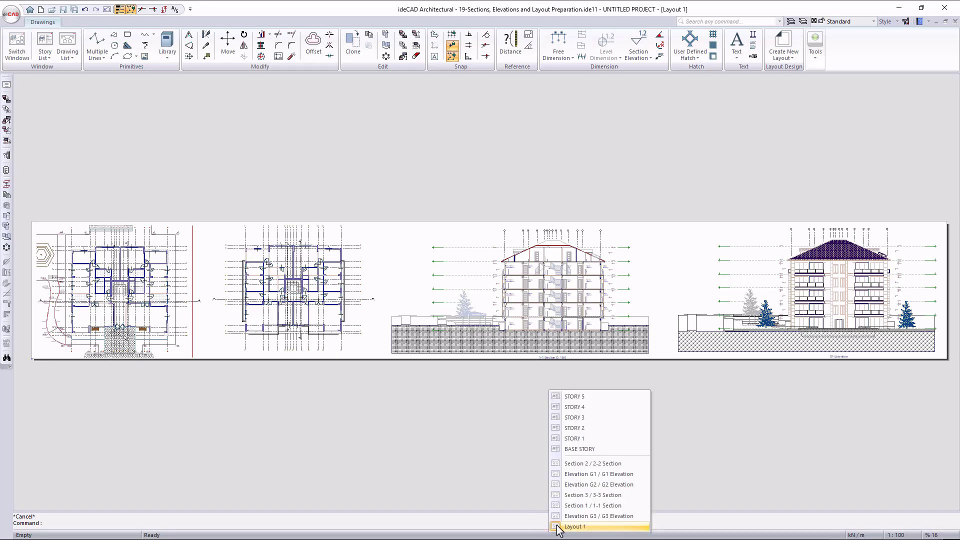
{"action": "left_click", "coordinate": [587, 449]}
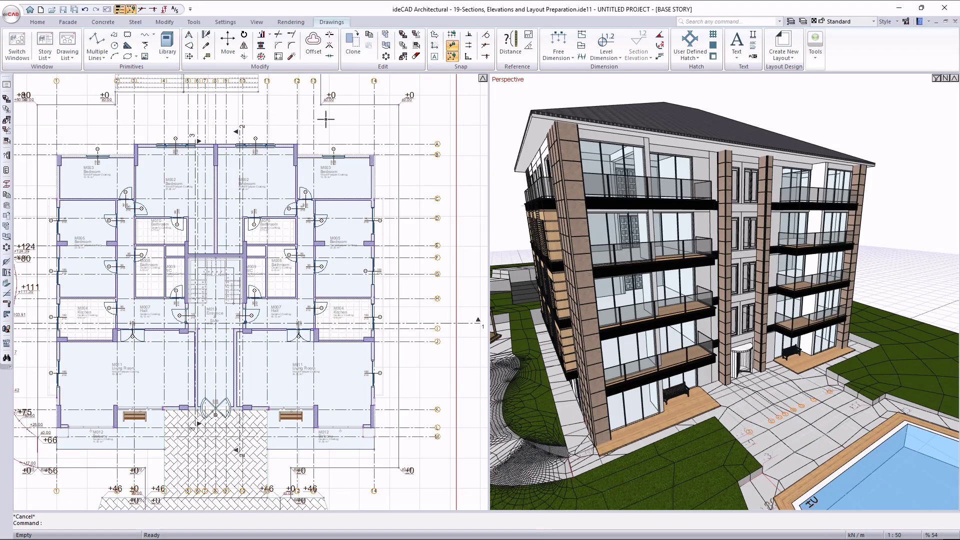
{"action": "middle_click", "coordinate": [347, 127]}
{"action": "middle_click", "coordinate": [347, 126]}
{"action": "scroll", "coordinate": [740, 256], "scroll_direction": "down", "scroll_amount": 3}
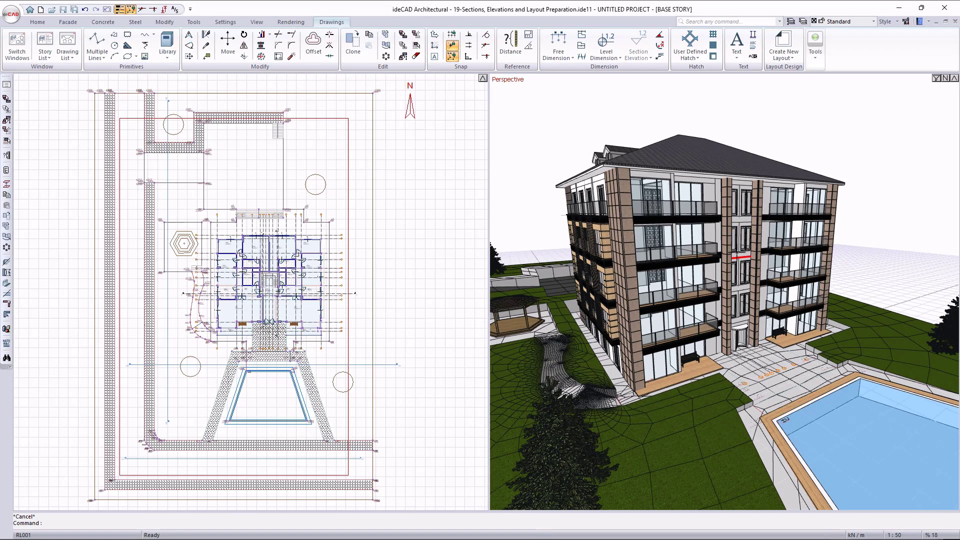
{"action": "middle_click_drag", "start_coordinate": [805, 286], "coordinate": [820, 235]}
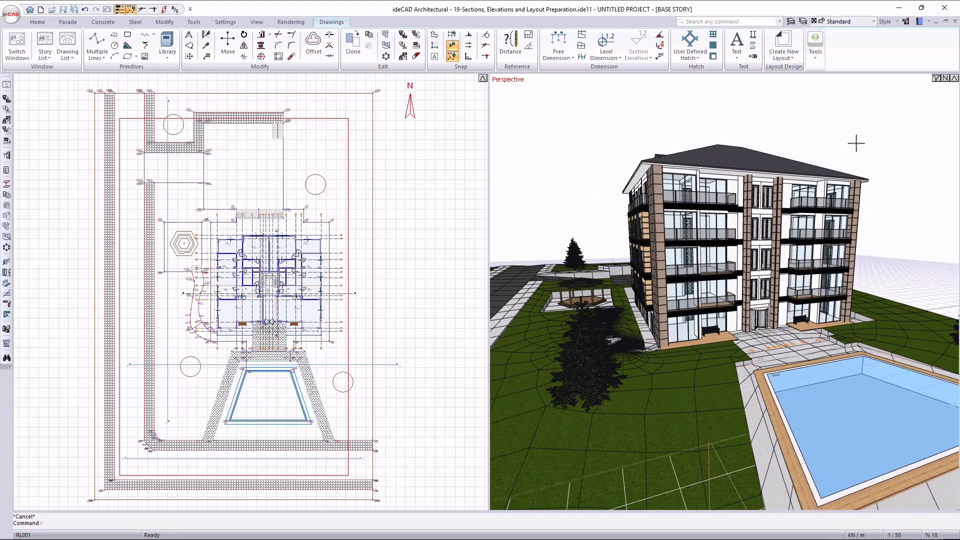